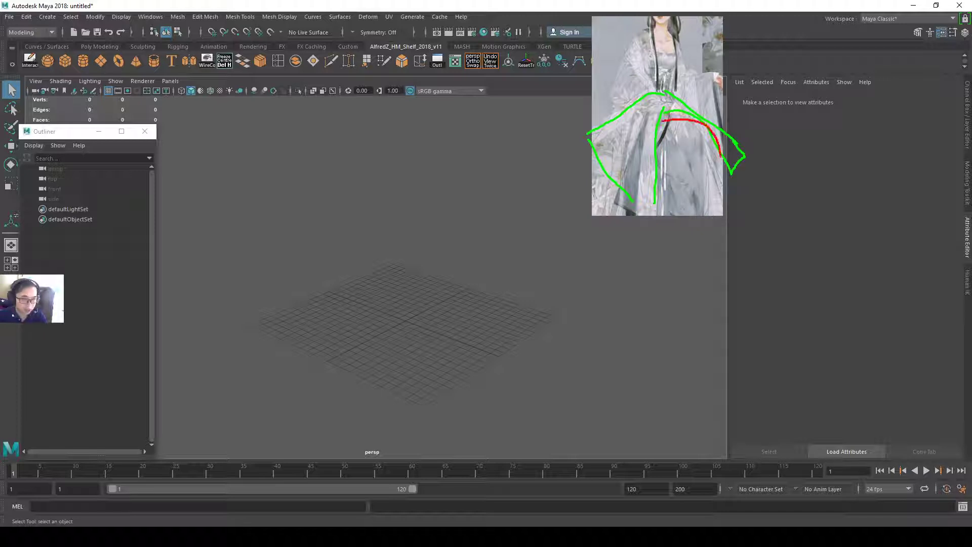
Clear the freehand markup over the reference picture and shift the picture slightly lower.
{"action": "mouse_move", "coordinate": [721, 156]}
{"action": "left_mouse_down"}
{"action": "mouse_move", "coordinate": [636, 192]}
{"action": "mouse_move", "coordinate": [658, 121]}
{"action": "left_mouse_up"}
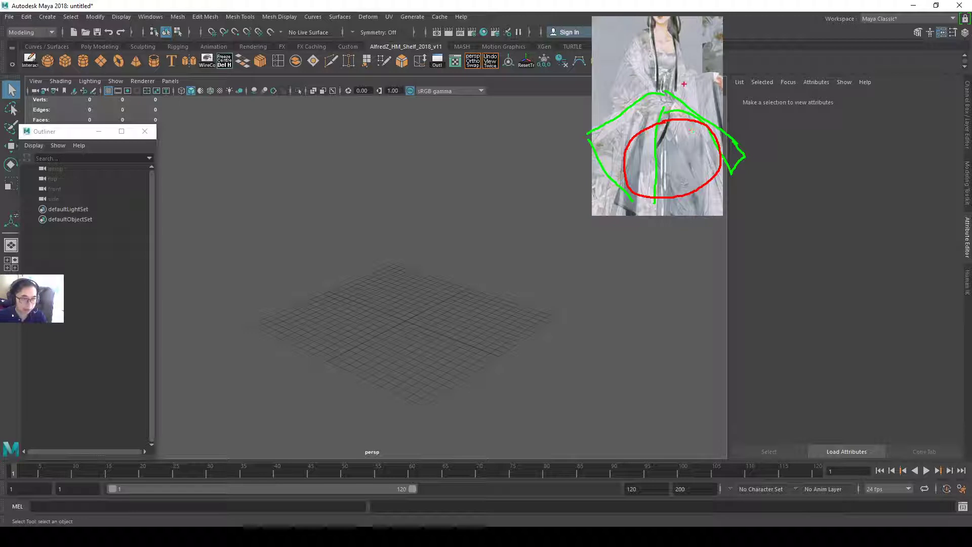
{"action": "mouse_move", "coordinate": [626, 65]}
{"action": "left_mouse_down"}
{"action": "mouse_move", "coordinate": [633, 104]}
{"action": "mouse_move", "coordinate": [631, 96]}
{"action": "left_mouse_up"}
{"action": "key", "text": "Escape"}
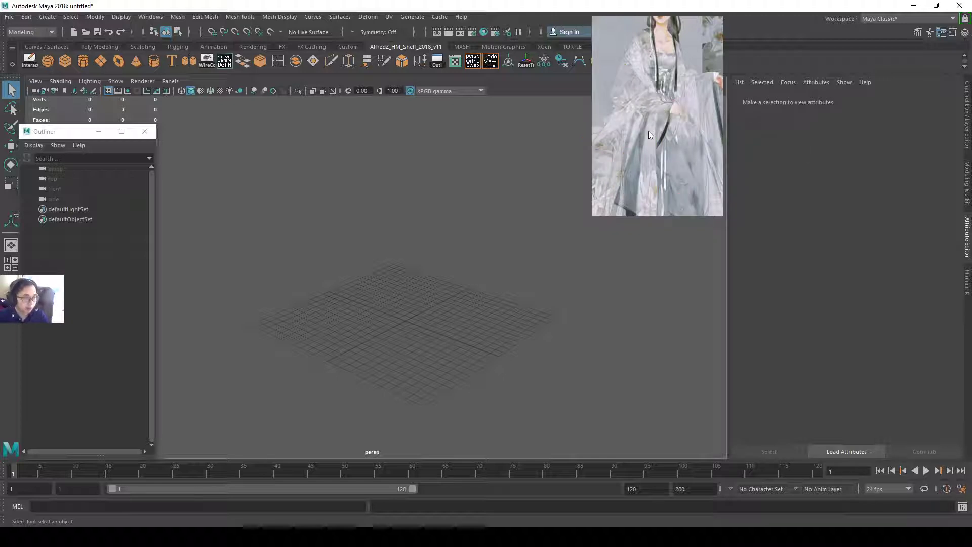
{"action": "left_click_drag", "start_coordinate": [648, 131], "coordinate": [656, 154]}
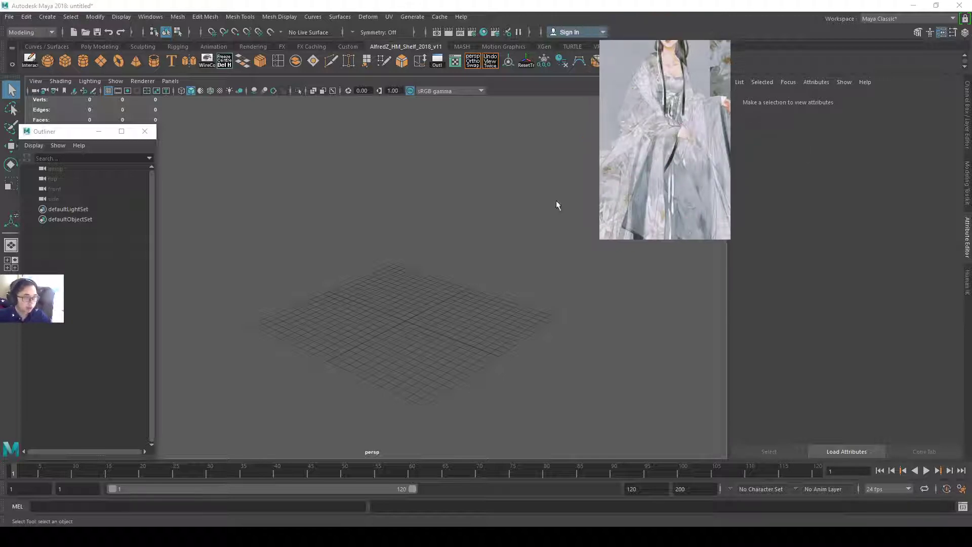
Create a polygon sphere at the origin, scale it up, and raise it to sit on the grid.
{"action": "left_click", "coordinate": [51, 63]}
{"action": "key", "text": "r"}
{"action": "middle_click_drag", "start_coordinate": [424, 305], "coordinate": [451, 302]}
{"action": "key", "text": "w"}
{"action": "left_click_drag", "start_coordinate": [407, 283], "coordinate": [439, 248]}
{"action": "left_click_drag", "start_coordinate": [330, 335], "coordinate": [334, 378], "text": "alt"}
{"action": "middle_click_drag", "start_coordinate": [329, 240], "coordinate": [335, 256], "text": "alt"}
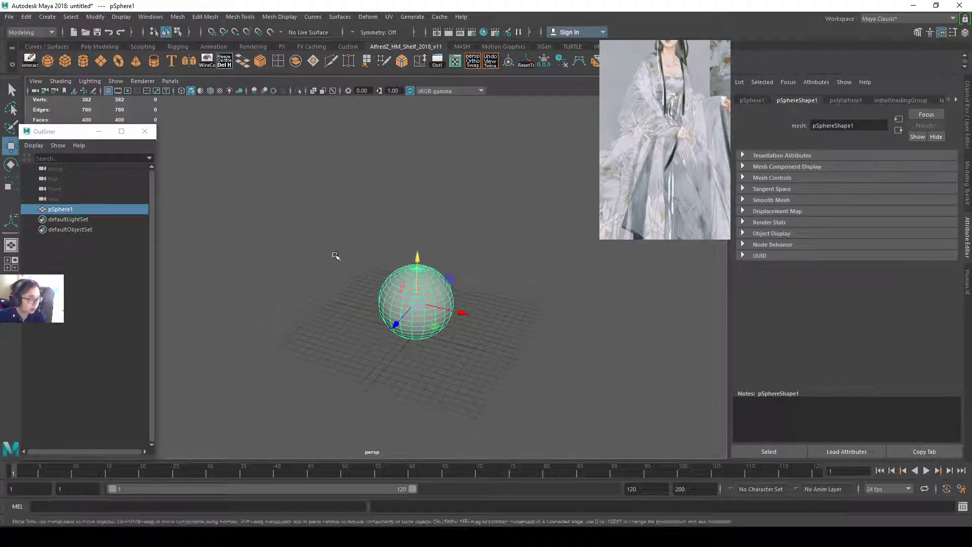
Create a polygon plane, scale it much wider than the sphere, and raise it above the sphere.
{"action": "left_click", "coordinate": [101, 62]}
{"action": "key", "text": "r"}
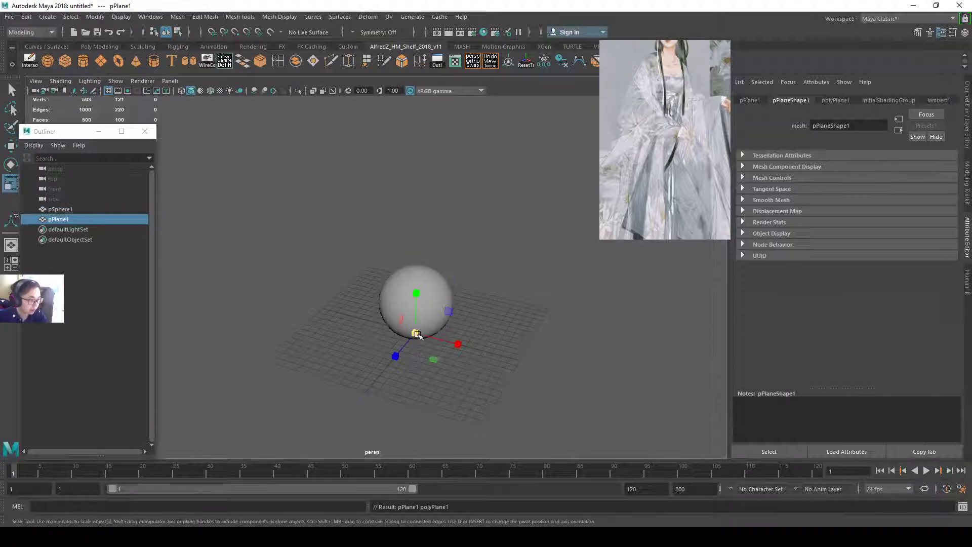
{"action": "left_click_drag", "start_coordinate": [415, 332], "coordinate": [561, 325]}
{"action": "key", "text": "w"}
{"action": "left_click_drag", "start_coordinate": [419, 299], "coordinate": [424, 227]}
{"action": "left_click_drag", "start_coordinate": [424, 260], "coordinate": [416, 227], "text": "alt"}
Duplicate the sphere and plane together and move the copies along X beside the originals.
{"action": "left_click", "coordinate": [414, 308]}
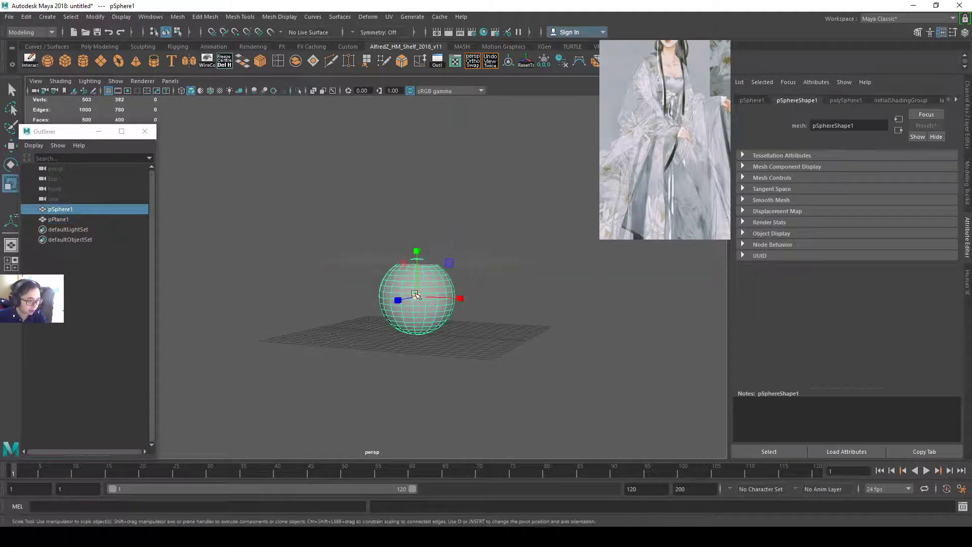
{"action": "key", "text": "r"}
{"action": "left_click_drag", "start_coordinate": [414, 303], "coordinate": [335, 279], "text": "alt"}
{"action": "left_click", "coordinate": [493, 289], "text": "shift"}
{"action": "key", "text": "ctrl+d"}
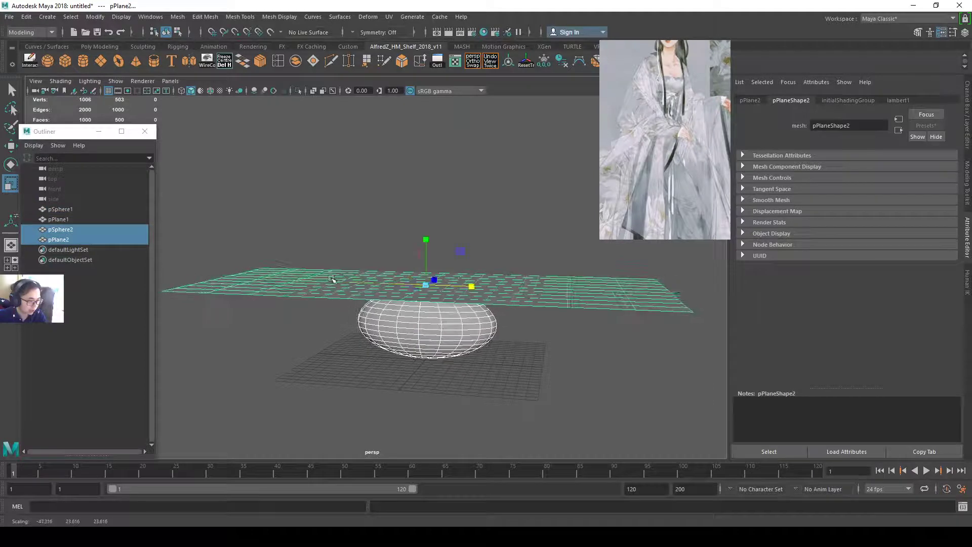
{"action": "key", "text": "ctrl+z"}
{"action": "key", "text": "w"}
{"action": "left_click_drag", "start_coordinate": [464, 287], "coordinate": [439, 273]}
{"action": "left_click", "coordinate": [450, 231]}
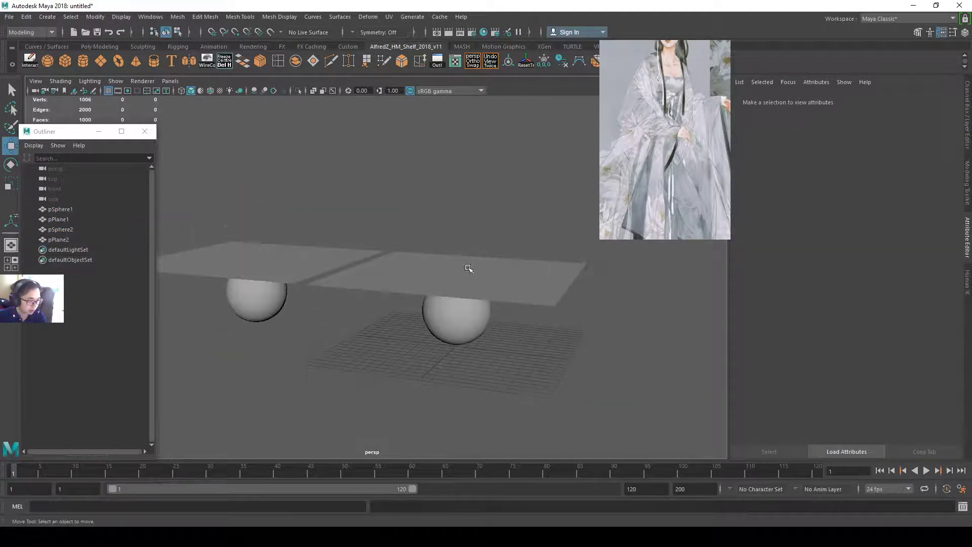
Add divisions to the original plane at subdivision level 3 and turn on its smooth mesh preview.
{"action": "left_click", "coordinate": [439, 275]}
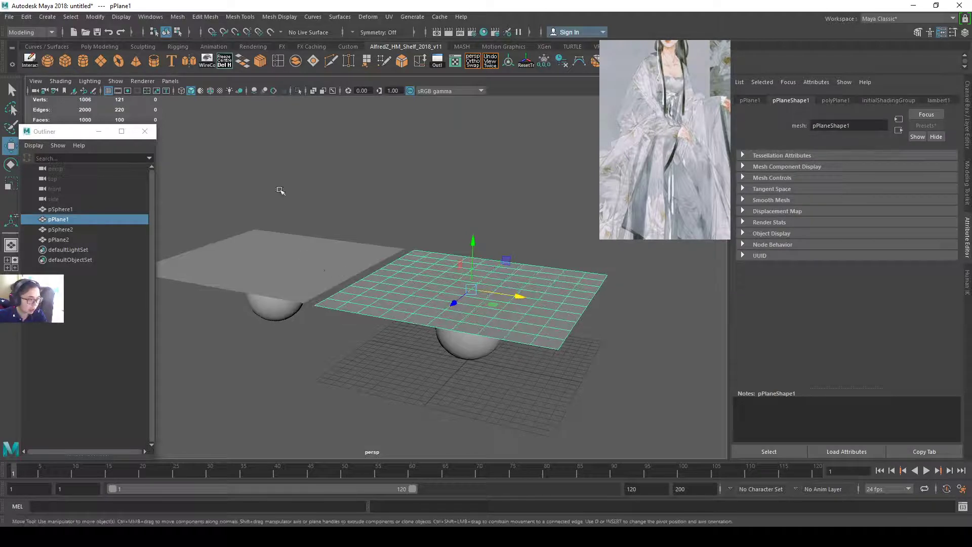
{"action": "left_click", "coordinate": [240, 17]}
{"action": "mouse_move", "coordinate": [205, 17]}
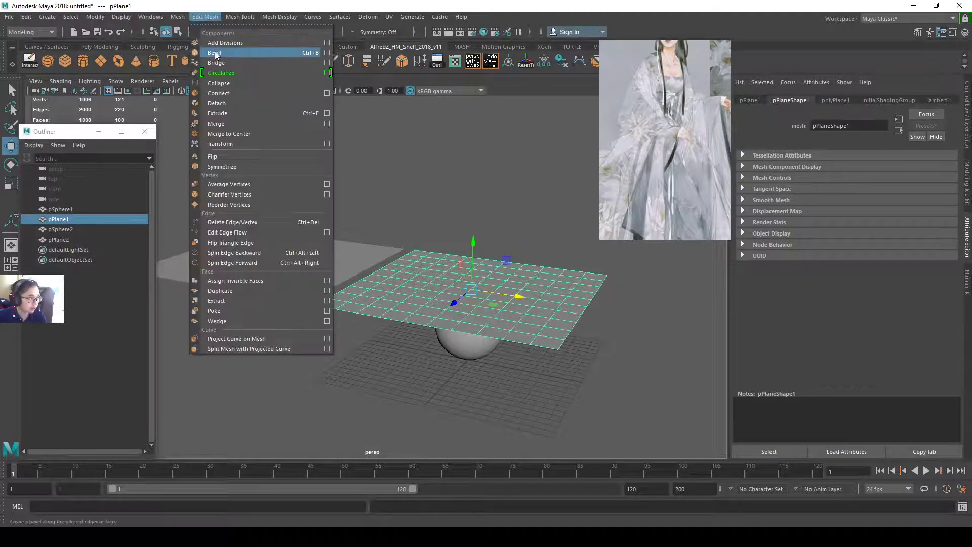
{"action": "left_click", "coordinate": [252, 43]}
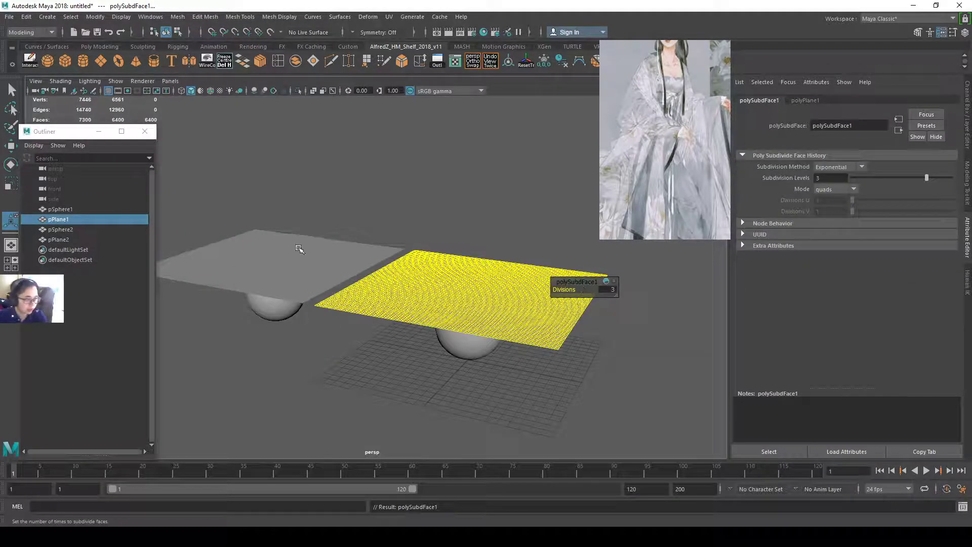
{"action": "left_click", "coordinate": [421, 244]}
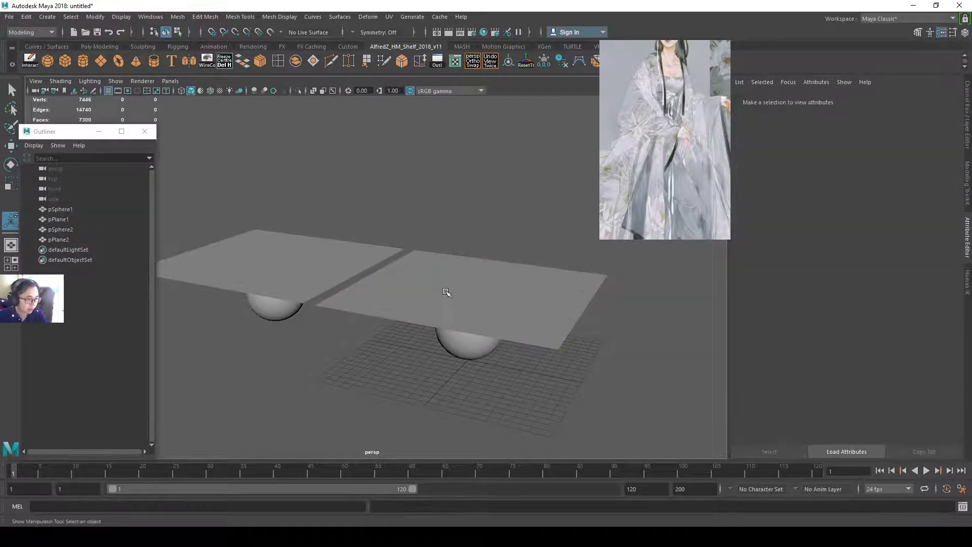
{"action": "left_click", "coordinate": [469, 286]}
{"action": "left_click", "coordinate": [451, 243]}
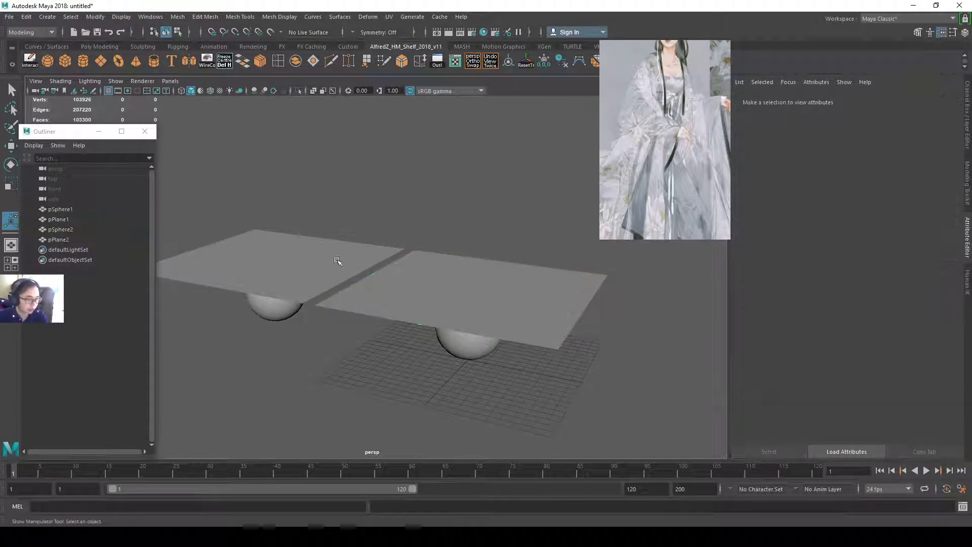
Add divisions to the duplicated plane, set them to 2, and turn on its smooth mesh preview.
{"action": "left_click", "coordinate": [336, 263]}
{"action": "left_click", "coordinate": [238, 17]}
{"action": "left_click", "coordinate": [238, 17]}
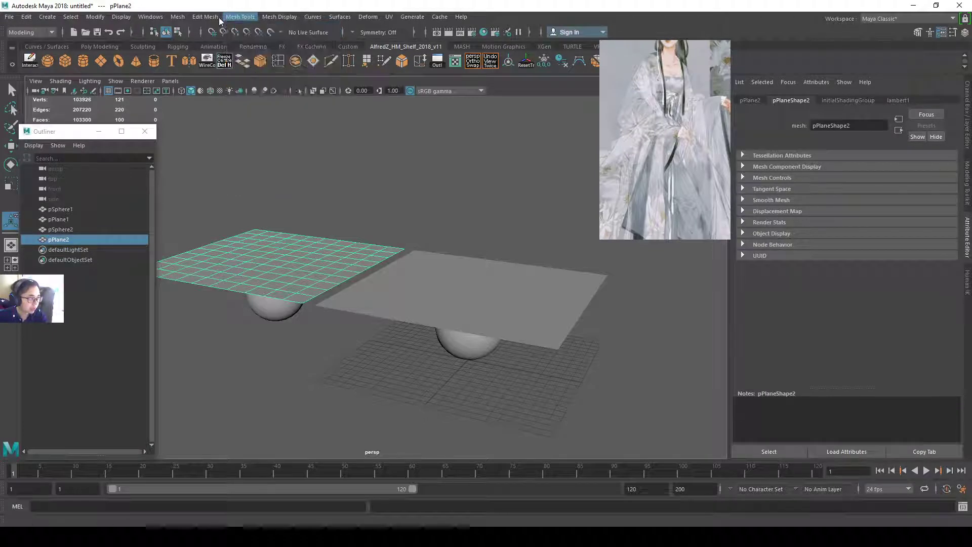
{"action": "left_click", "coordinate": [205, 17]}
{"action": "left_click", "coordinate": [260, 44]}
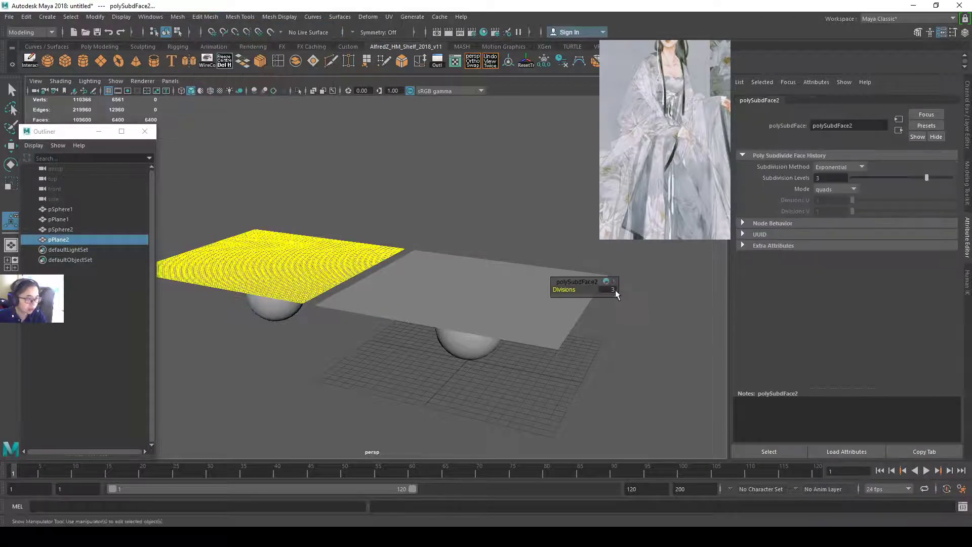
{"action": "type", "text": "2"}
{"action": "key", "text": "Return"}
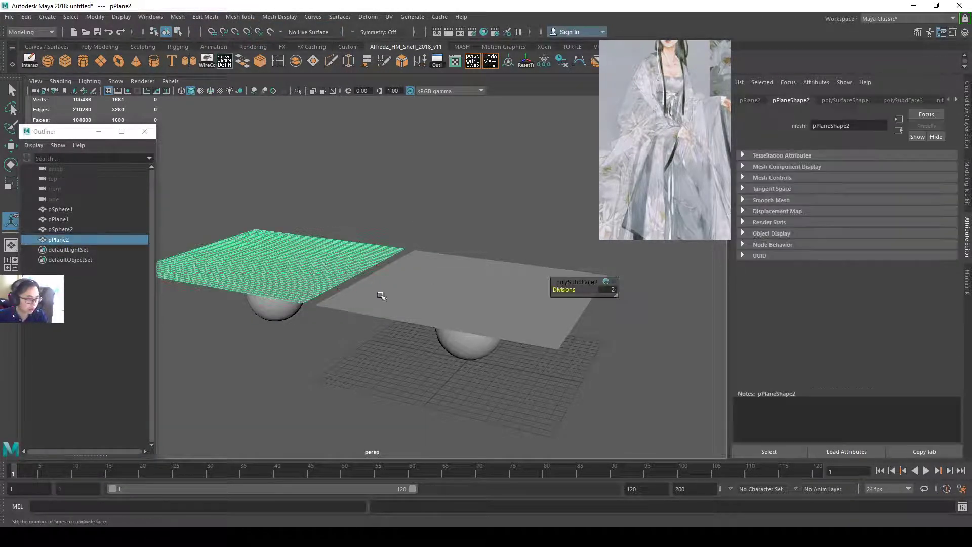
{"action": "key", "text": "3"}
{"action": "left_click", "coordinate": [381, 209]}
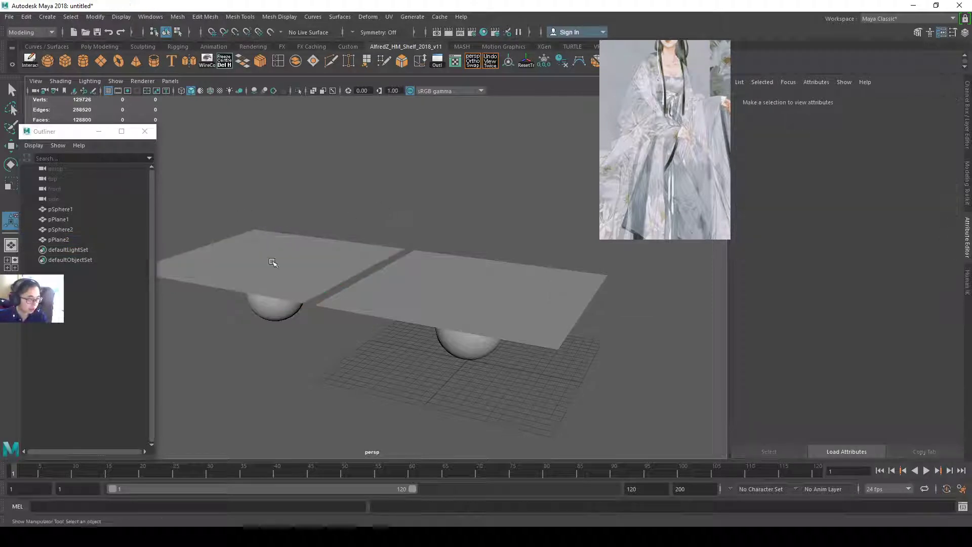
Switch to the FX menu set and turn both subdivided planes into nCloth objects.
{"action": "middle_click_drag", "start_coordinate": [271, 265], "coordinate": [358, 256], "text": "alt"}
{"action": "left_click", "coordinate": [358, 256]}
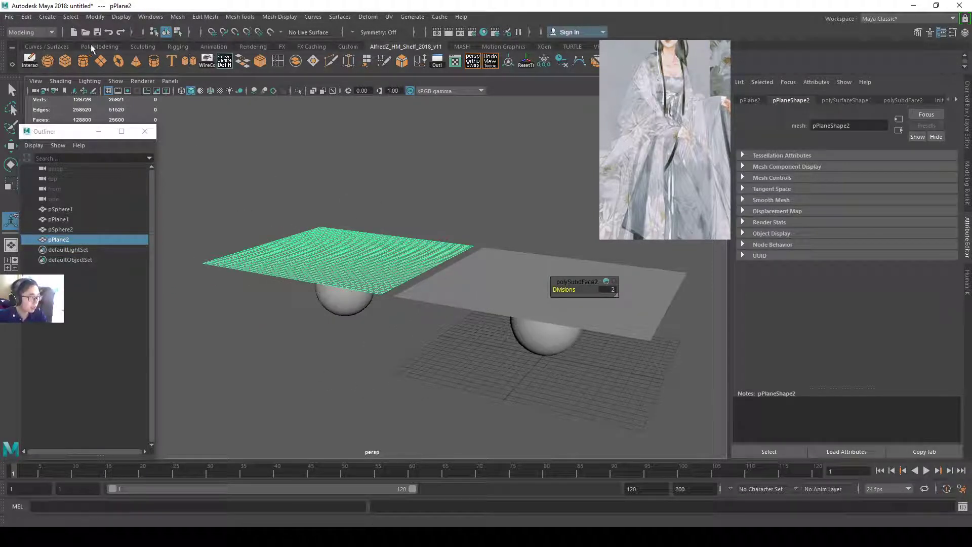
{"action": "left_click", "coordinate": [30, 32]}
{"action": "left_click", "coordinate": [23, 75]}
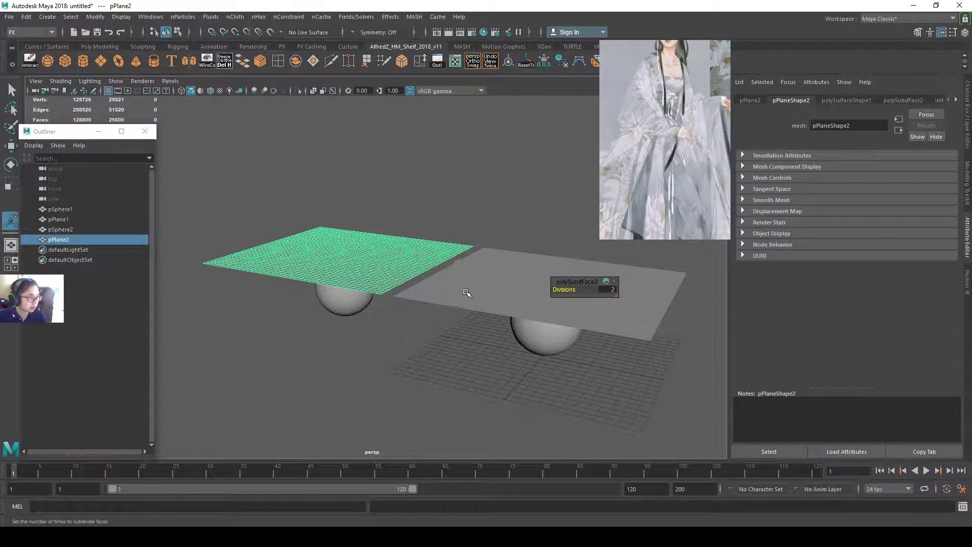
{"action": "left_click", "coordinate": [440, 284], "text": "shift"}
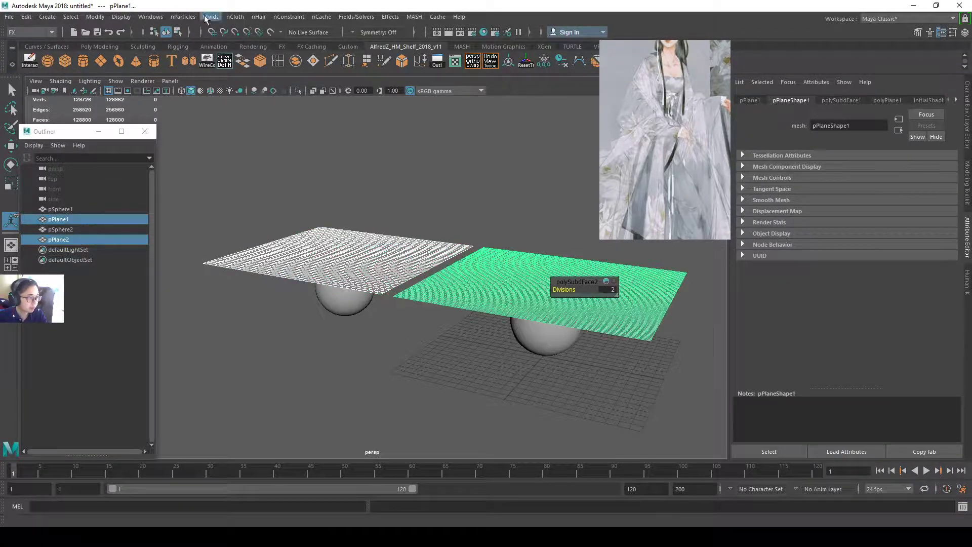
{"action": "left_click", "coordinate": [236, 18]}
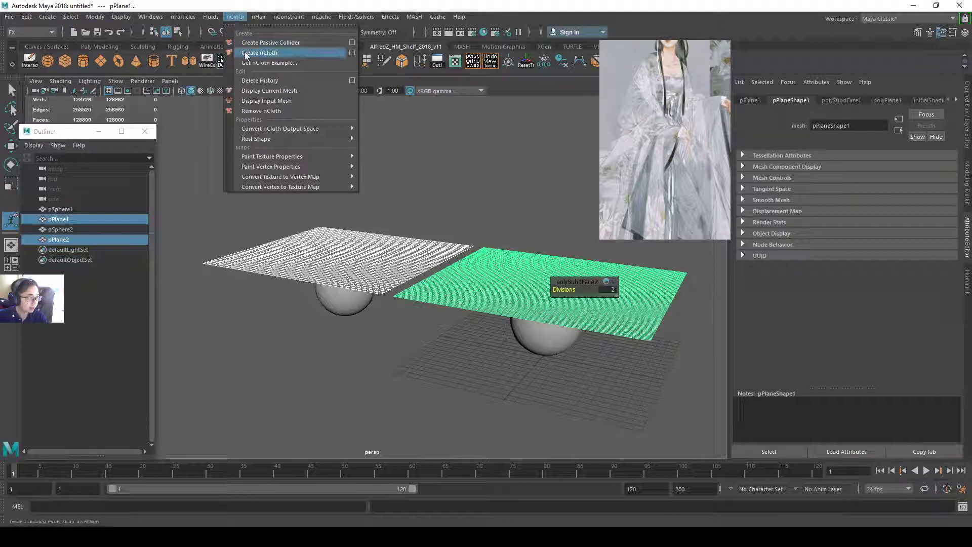
{"action": "left_click", "coordinate": [301, 54]}
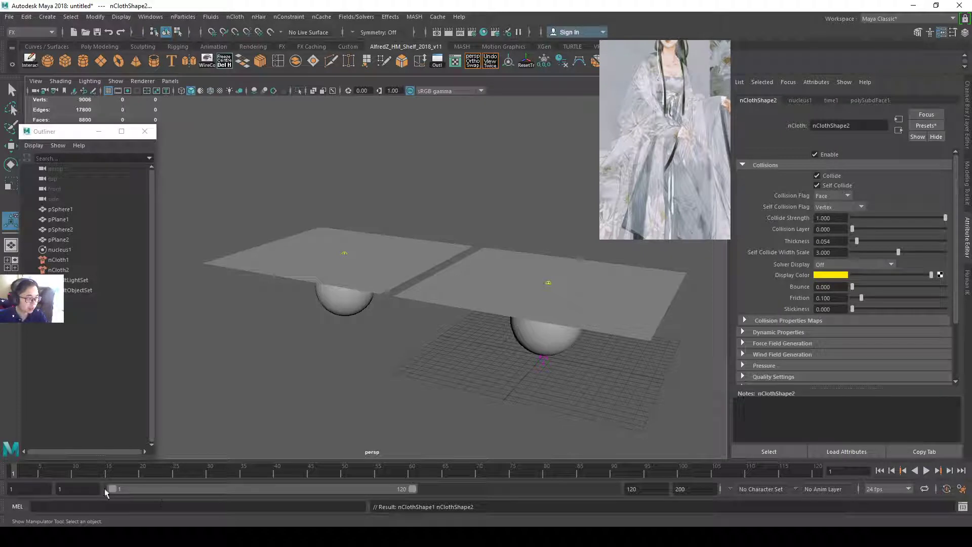
Play the simulation to watch the cloth planes fall, stop it, and return to frame 1.
{"action": "left_click", "coordinate": [927, 471]}
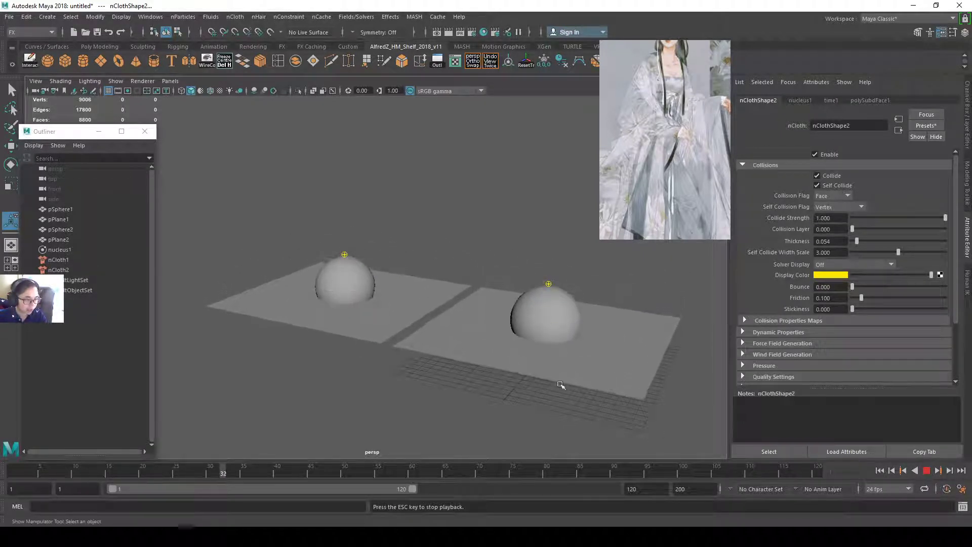
{"action": "left_click", "coordinate": [927, 470]}
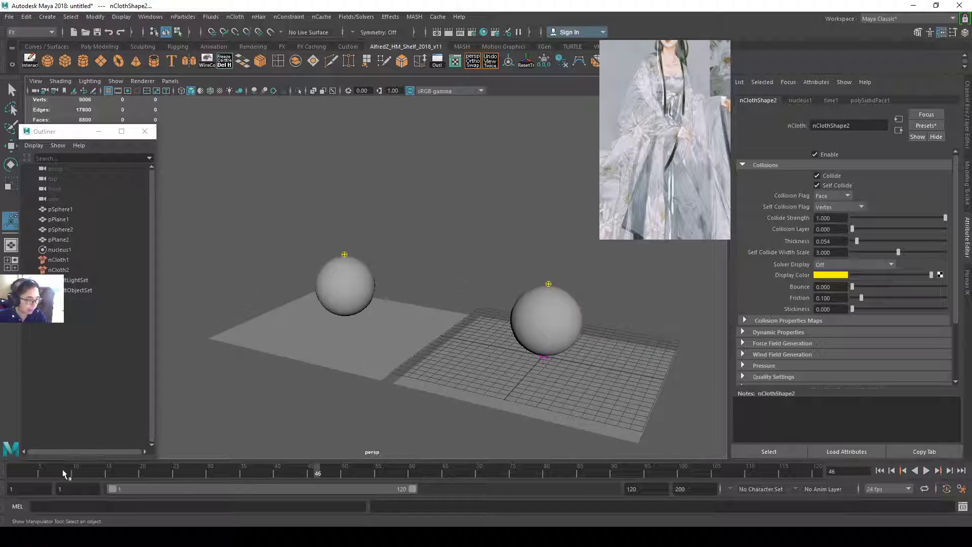
{"action": "left_click", "coordinate": [13, 471]}
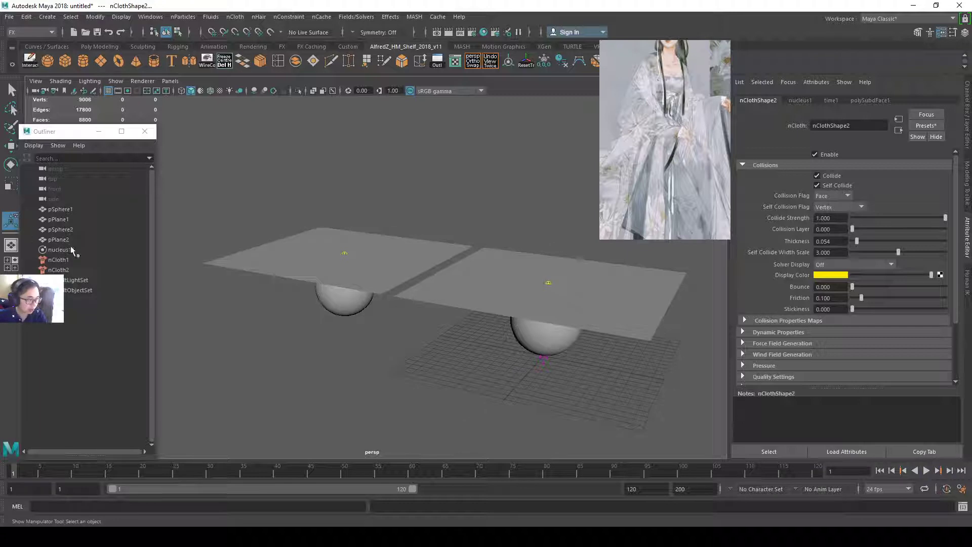
Make both spheres passive colliders for the cloth.
{"action": "left_click", "coordinate": [332, 307]}
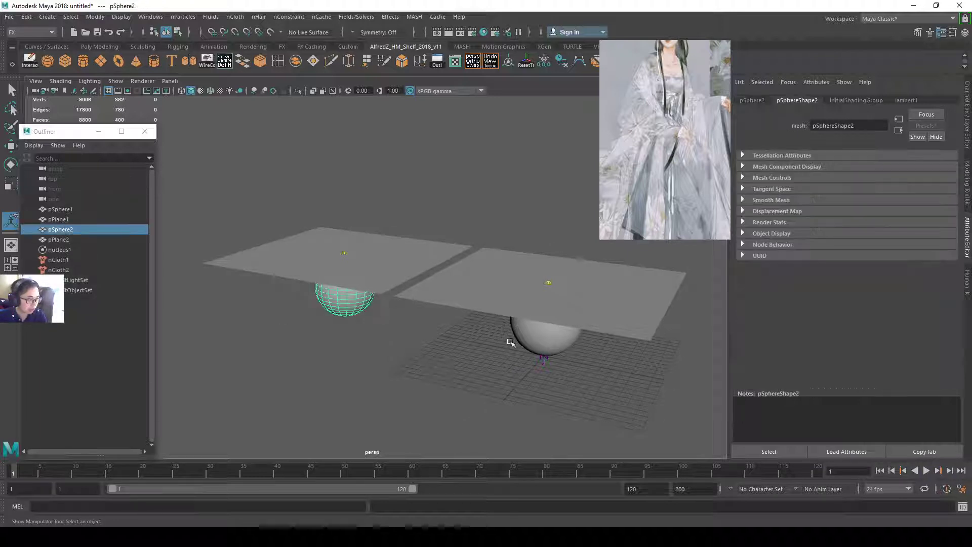
{"action": "left_click_drag", "start_coordinate": [509, 342], "coordinate": [550, 319], "text": "alt"}
{"action": "left_click", "coordinate": [550, 319], "text": "shift"}
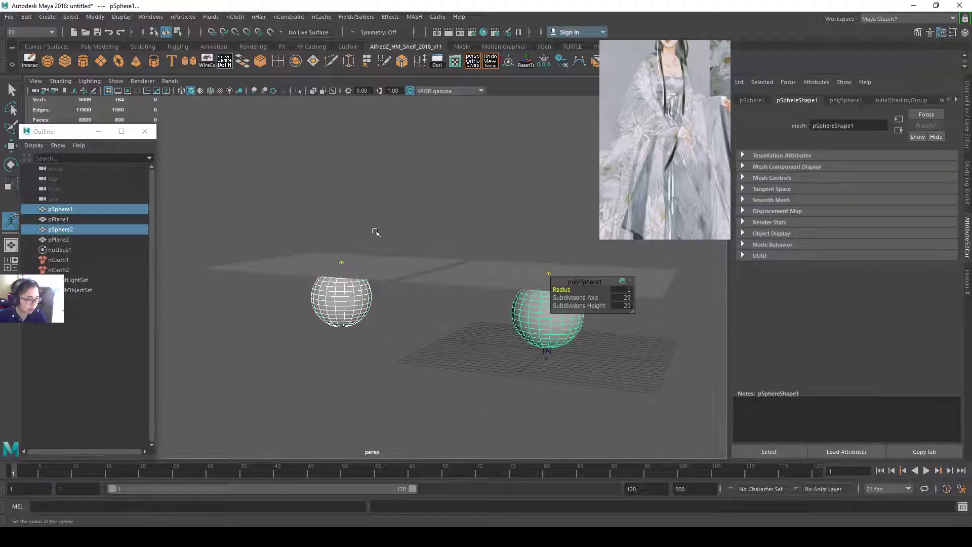
{"action": "left_click", "coordinate": [235, 17]}
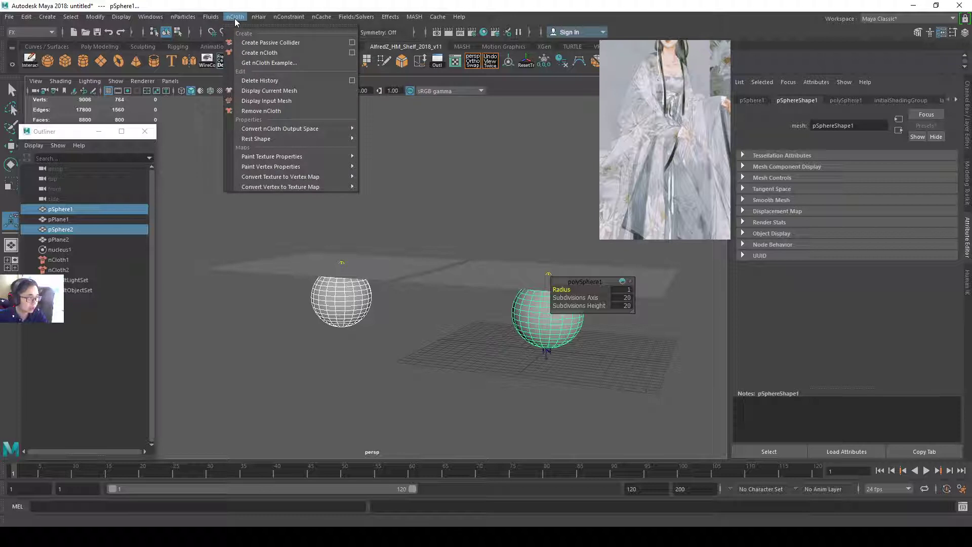
{"action": "left_click", "coordinate": [274, 43]}
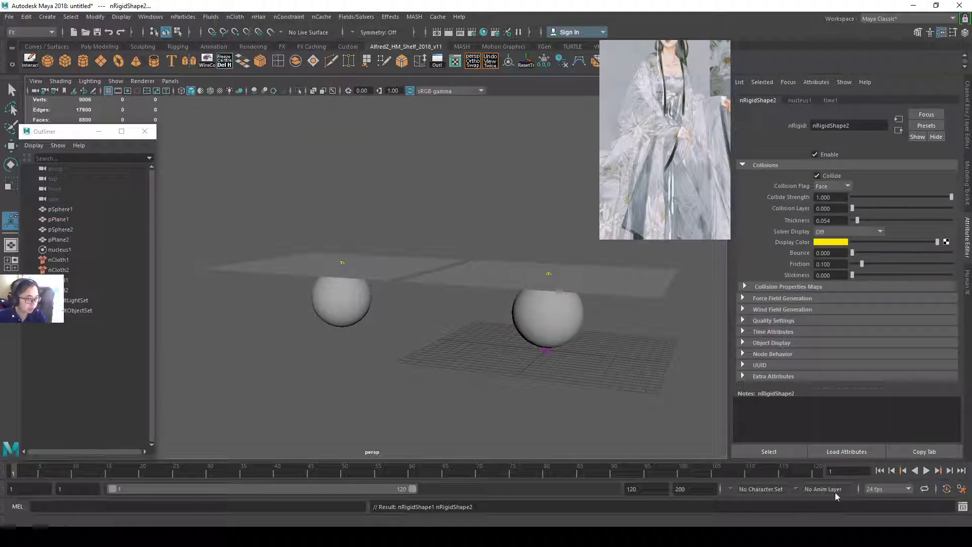
Play the simulation to check how the cloth planes drape over the spheres, stopping around frame 25.
{"action": "left_click", "coordinate": [926, 471]}
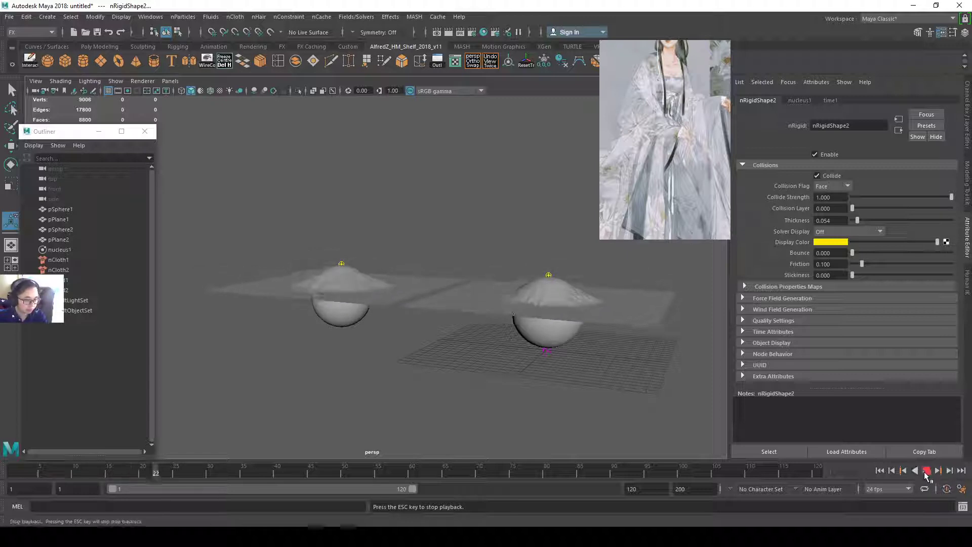
{"action": "left_click", "coordinate": [927, 471]}
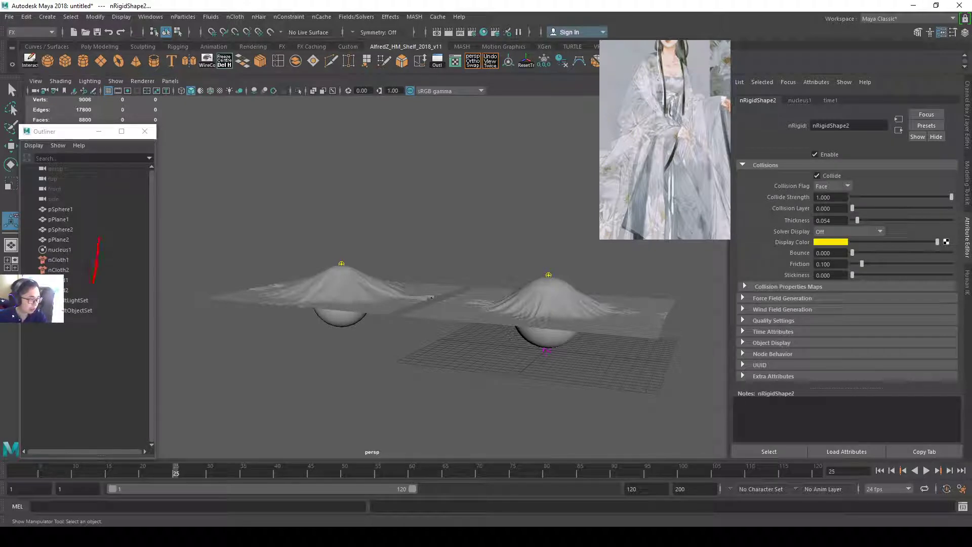
{"action": "left_click_drag", "start_coordinate": [94, 281], "coordinate": [91, 294]}
Set the gravity of the nucleus1 solver to 100.
{"action": "left_click", "coordinate": [65, 251]}
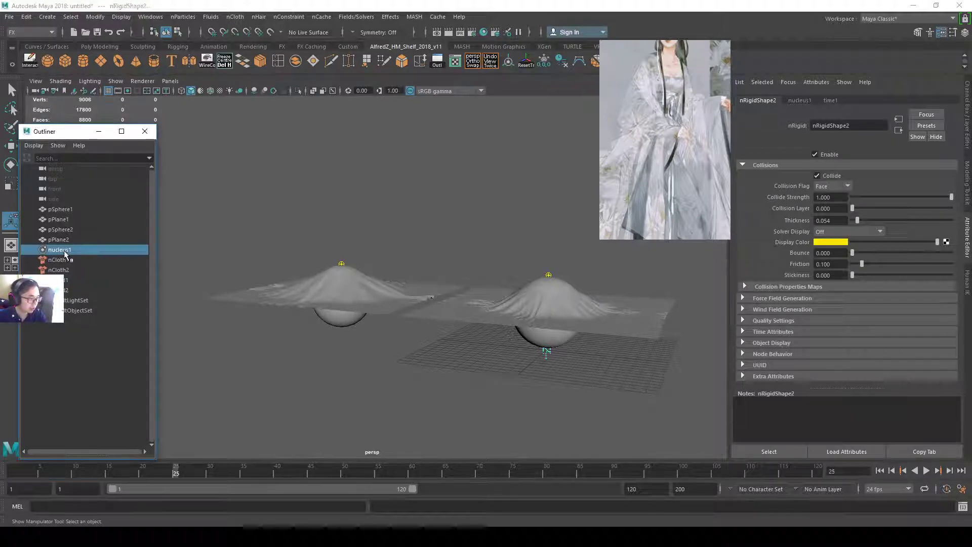
{"action": "left_click_drag", "start_coordinate": [835, 265], "coordinate": [713, 260]}
{"action": "type", "text": "100"}
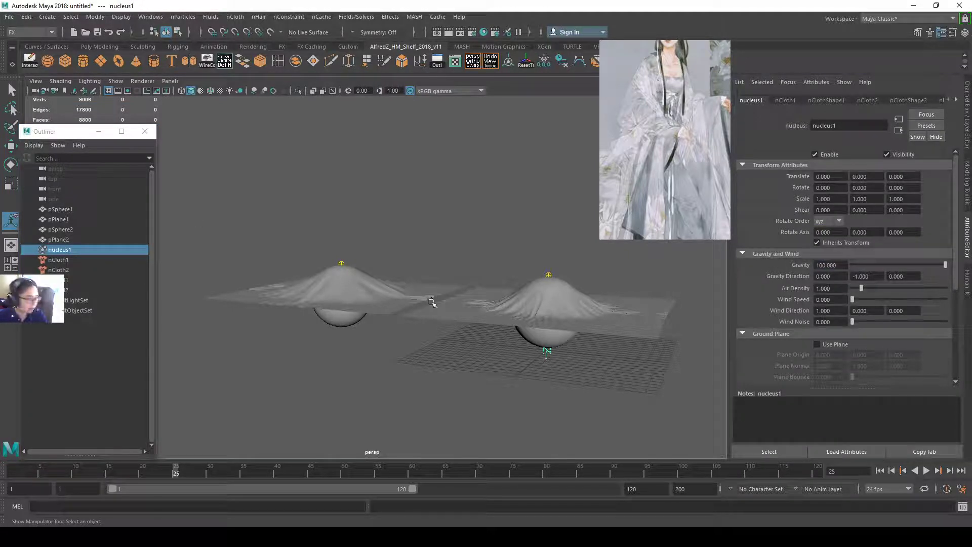
Replace nCloth1's settings with the silk preset, and set its friction to 100 and stickiness to 1.
{"action": "left_click", "coordinate": [100, 260]}
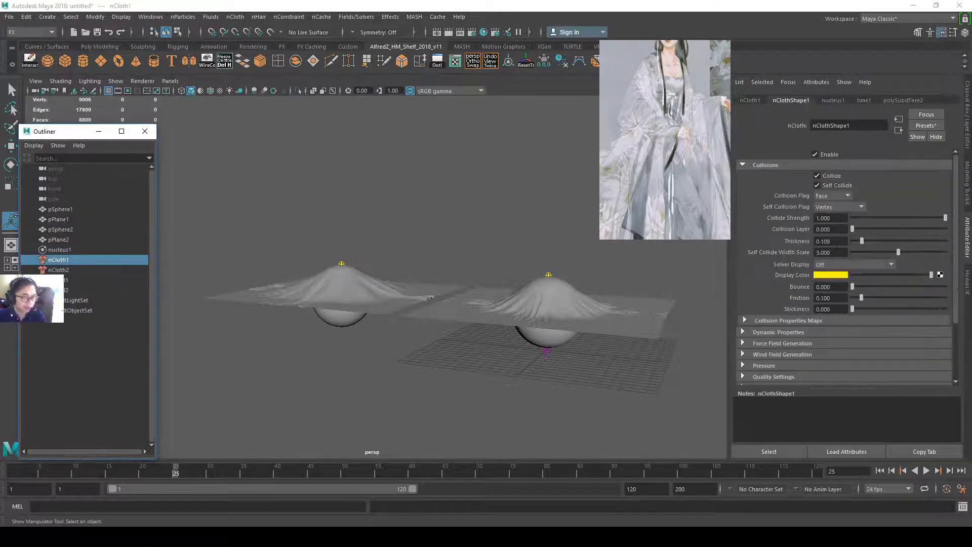
{"action": "left_click", "coordinate": [932, 128]}
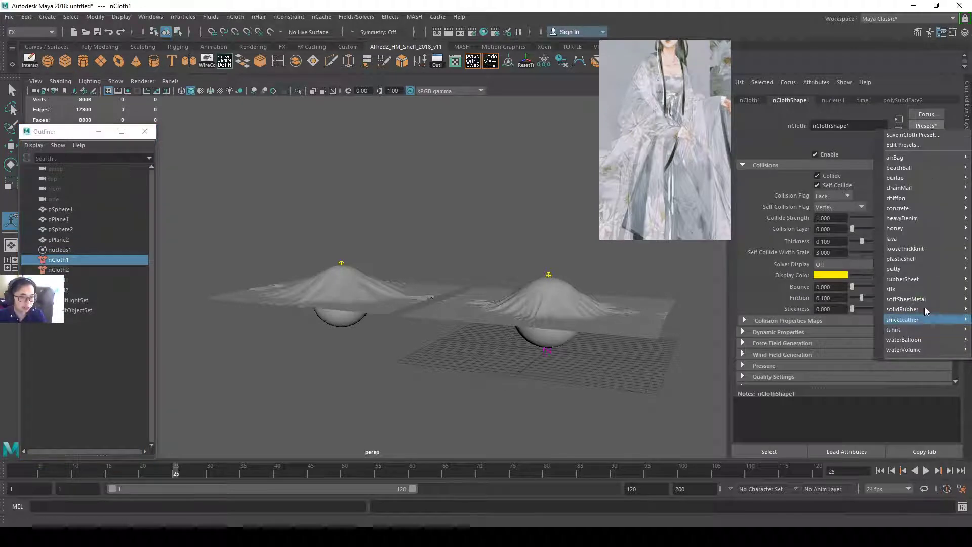
{"action": "mouse_move", "coordinate": [917, 291]}
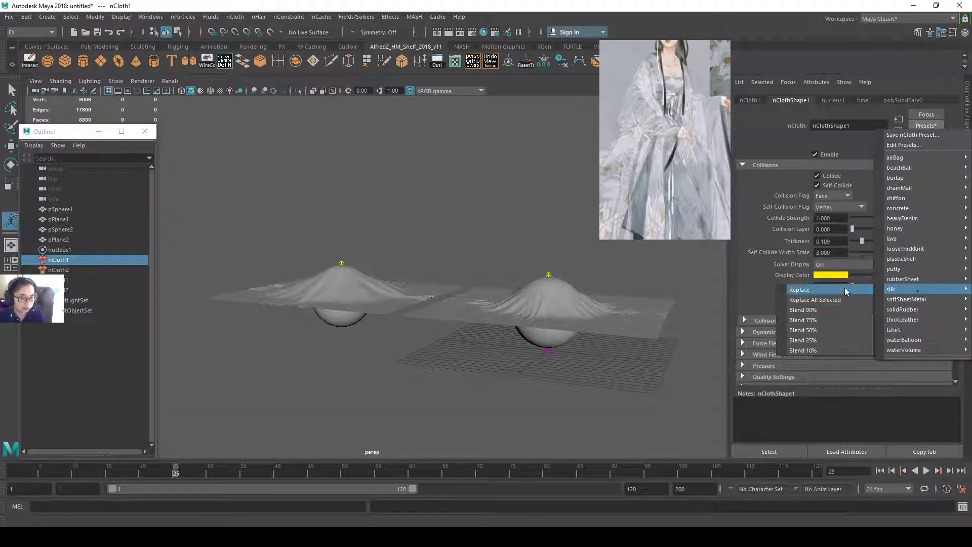
{"action": "left_click", "coordinate": [925, 127]}
{"action": "left_click", "coordinate": [925, 127]}
{"action": "mouse_move", "coordinate": [913, 287]}
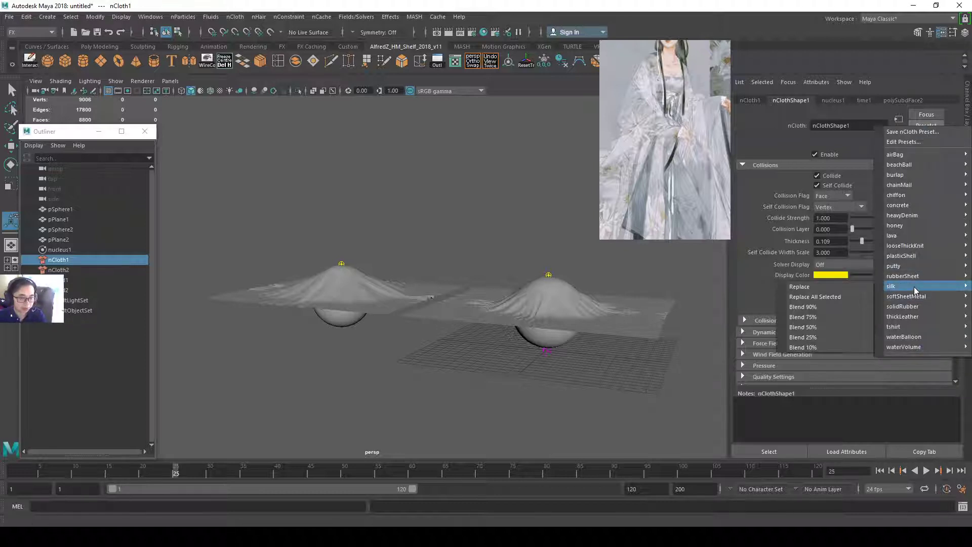
{"action": "left_click", "coordinate": [846, 287]}
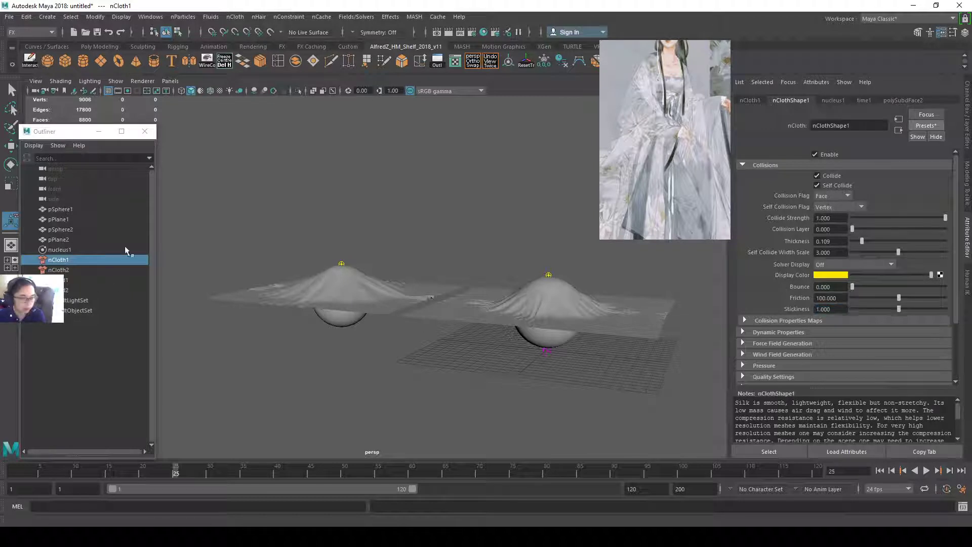
Apply the silk preset to nCloth2 as a replacement, with friction 100 and stickiness 1.
{"action": "left_click", "coordinate": [59, 270]}
{"action": "left_click", "coordinate": [927, 125]}
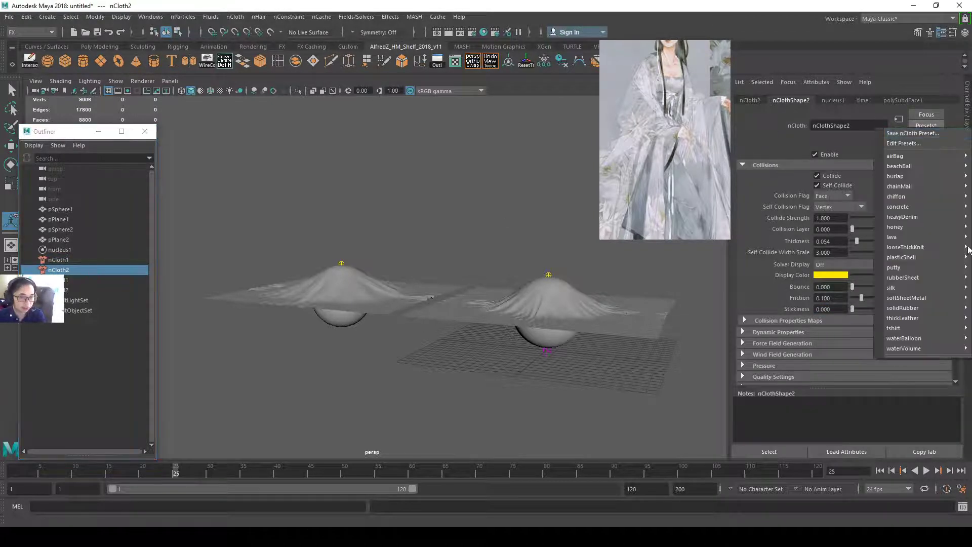
{"action": "mouse_move", "coordinate": [928, 287]}
{"action": "left_click", "coordinate": [842, 286]}
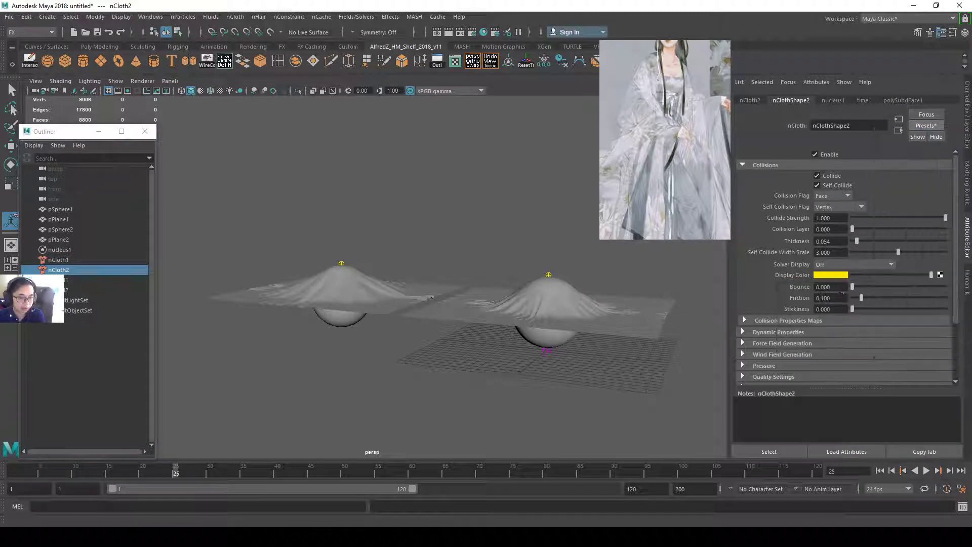
{"action": "type", "text": "100"}
{"action": "key", "text": "Tab"}
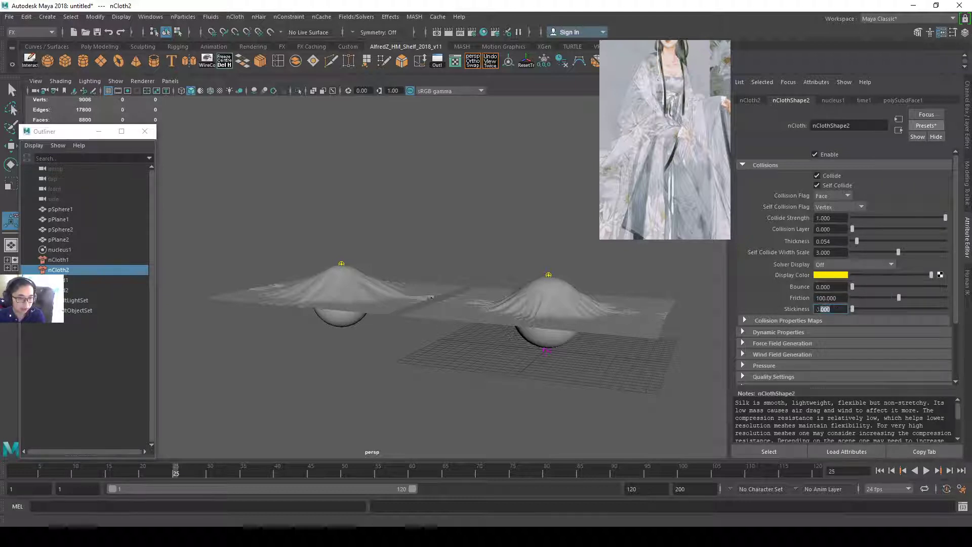
{"action": "type", "text": "1"}
{"action": "key", "text": "Return"}
Set the nRigid1 collider's friction to 100 and its stickiness to 1.
{"action": "left_click", "coordinate": [101, 279]}
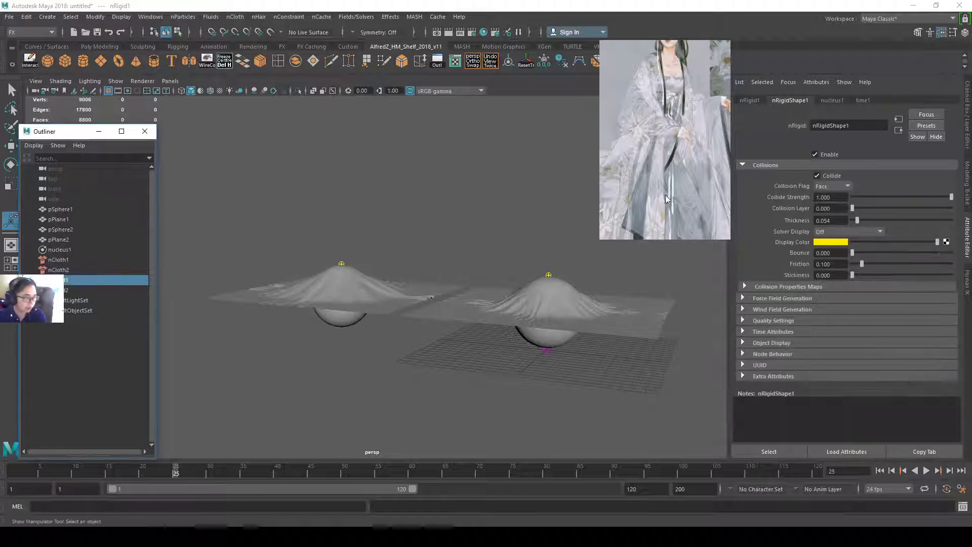
{"action": "left_click", "coordinate": [828, 264]}
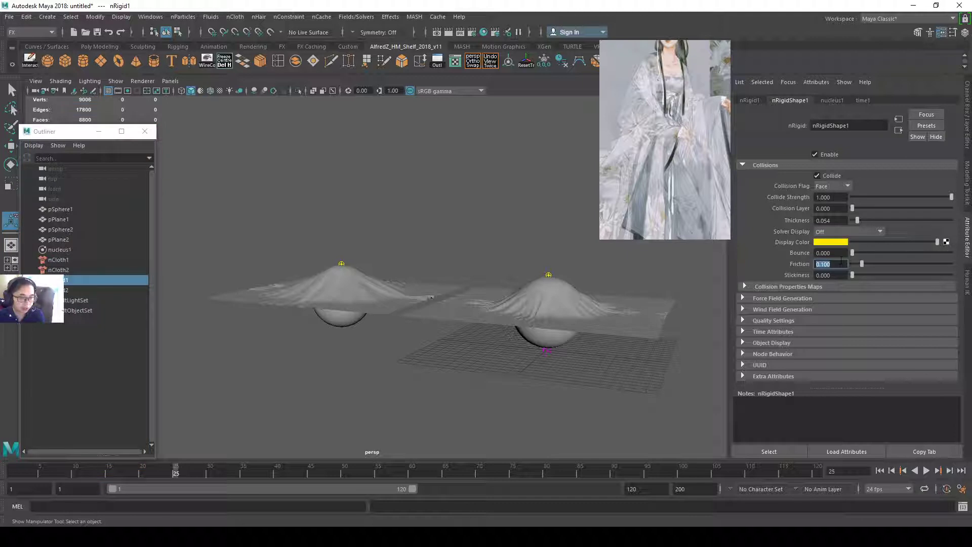
{"action": "type", "text": "100"}
{"action": "key", "text": "Return"}
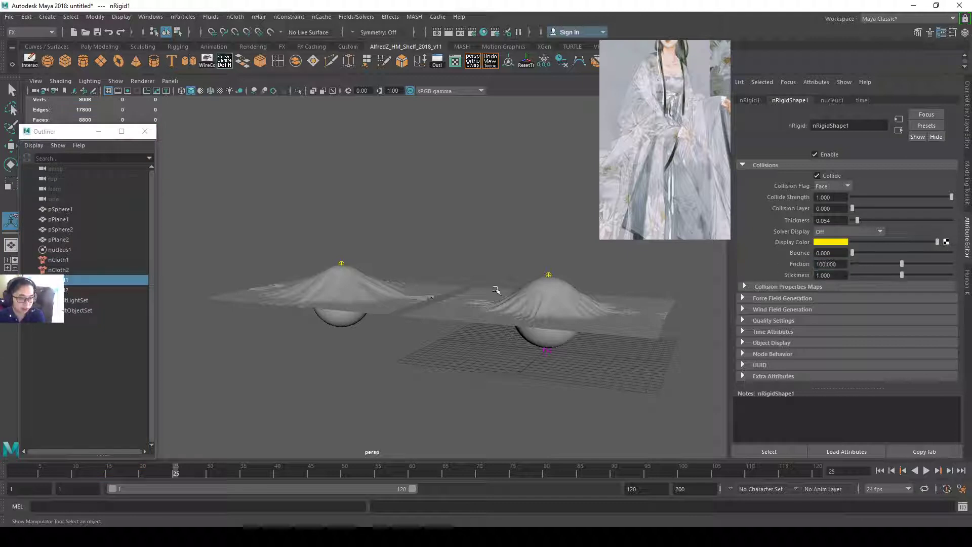
Give the nRigid2 collider a friction of 100 and a stickiness of 1.
{"action": "left_click", "coordinate": [121, 290]}
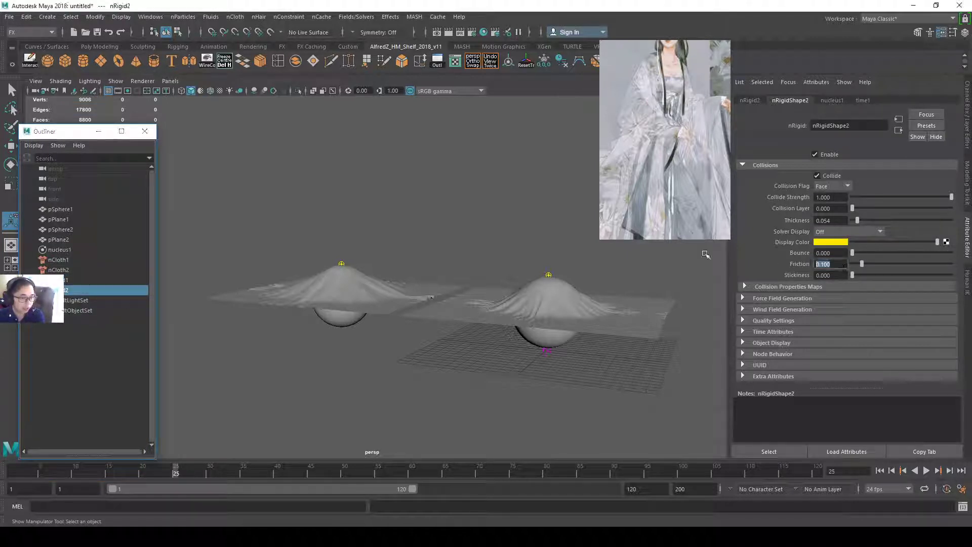
{"action": "type", "text": "100"}
{"action": "key", "text": "Tab"}
{"action": "type", "text": "1"}
{"action": "key", "text": "Return"}
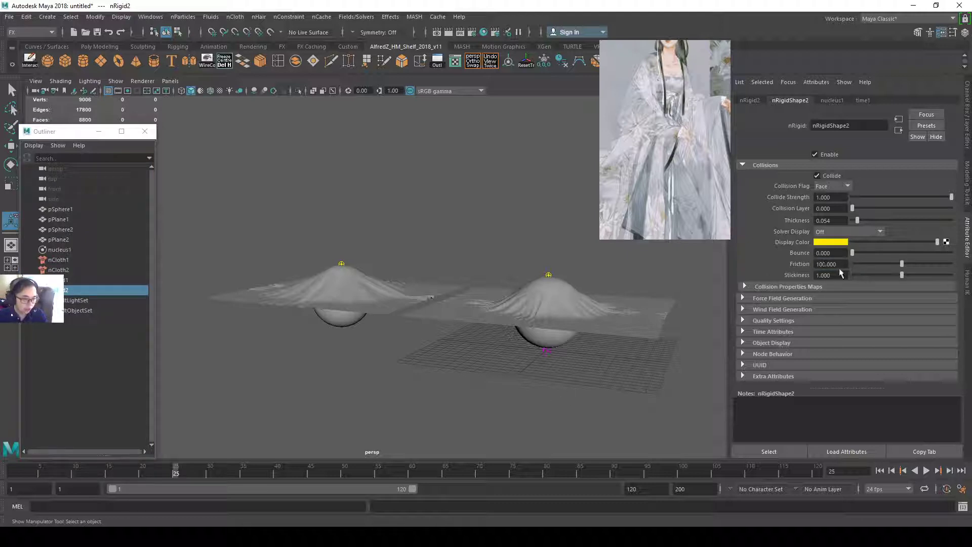
Play the cloth simulation from frame 1 and stop it at frame 29, with both cloths draped over the spheres.
{"action": "left_click", "coordinate": [15, 473]}
{"action": "key", "text": "alt+v"}
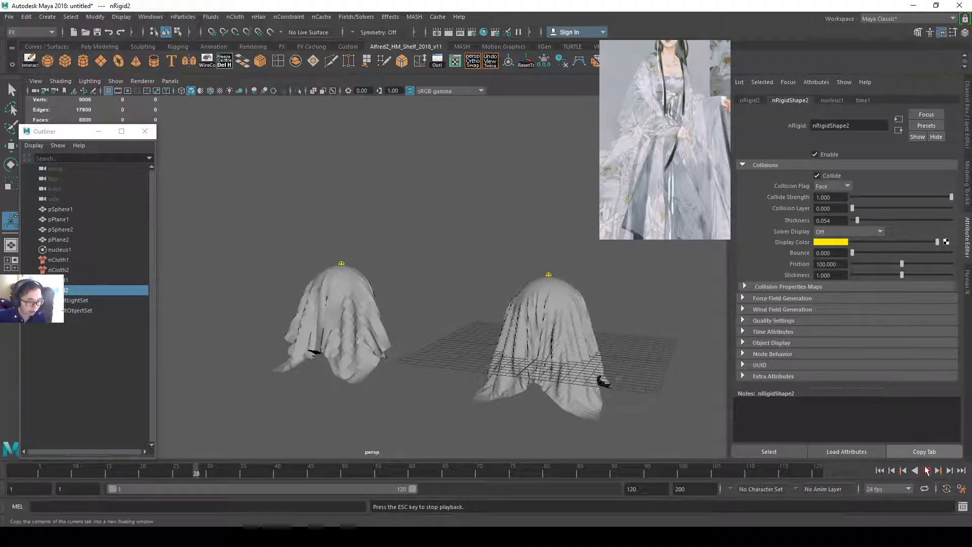
{"action": "left_click", "coordinate": [927, 471]}
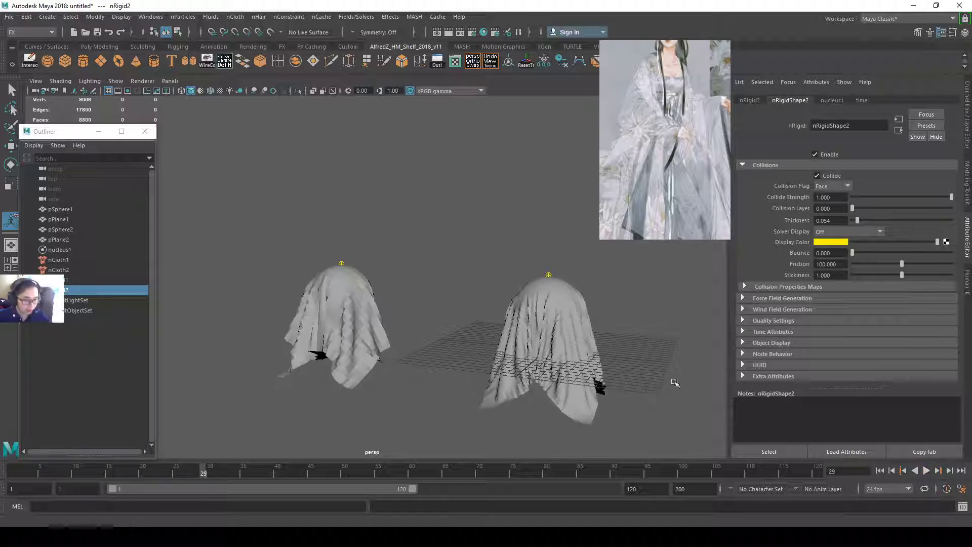
Turn on smooth mesh preview for both draped cloth planes and clear the selection.
{"action": "left_click", "coordinate": [598, 342]}
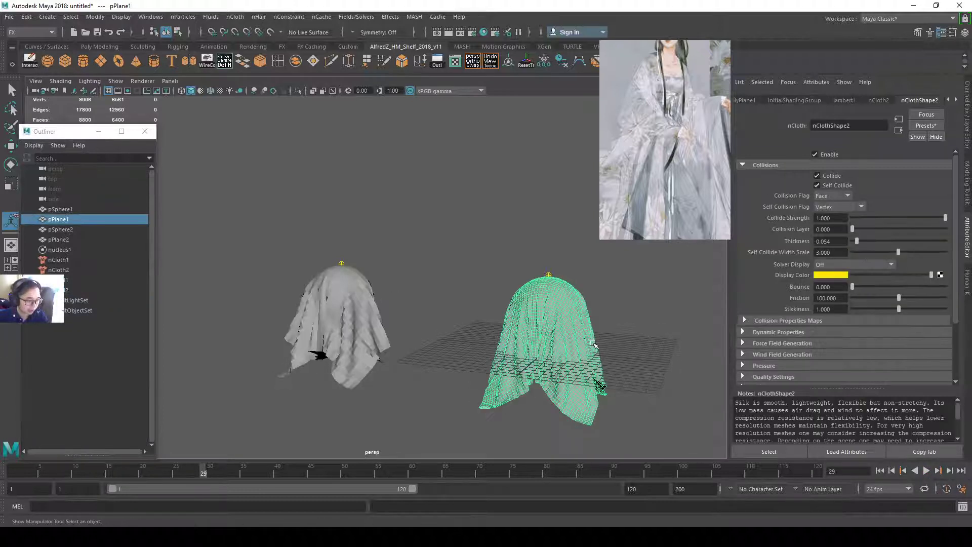
{"action": "left_click", "coordinate": [634, 285]}
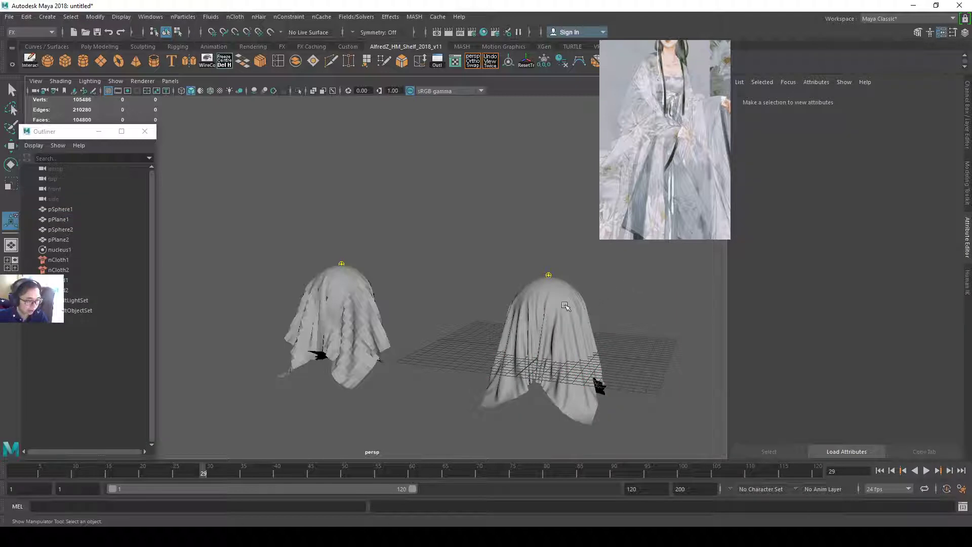
{"action": "left_click", "coordinate": [565, 306]}
{"action": "left_click", "coordinate": [364, 309]}
{"action": "key", "text": "3"}
{"action": "left_click", "coordinate": [466, 266]}
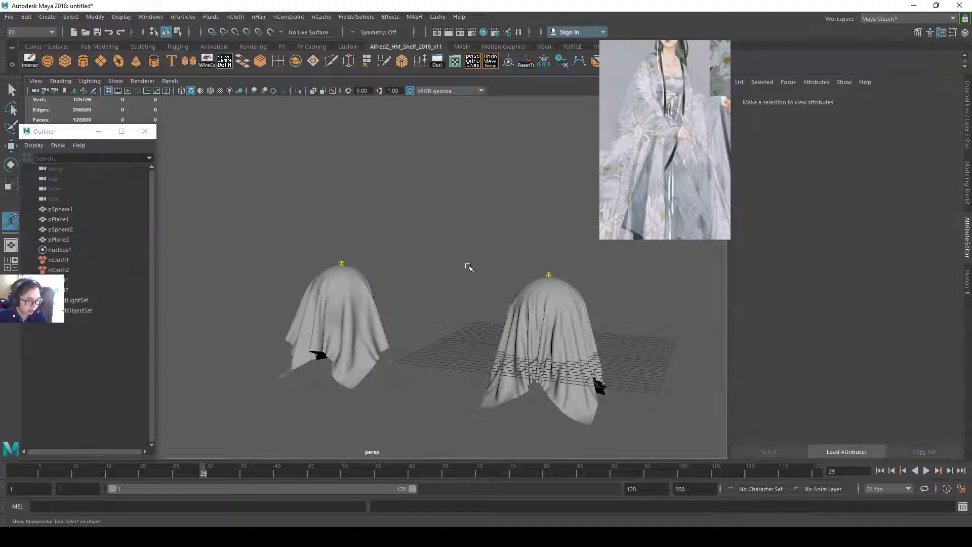
Examine the folds of the two smoothed cloths up close and compare the effect of their different subdivisions.
{"action": "scroll", "coordinate": [449, 269], "scroll_direction": "up", "scroll_amount": 2}
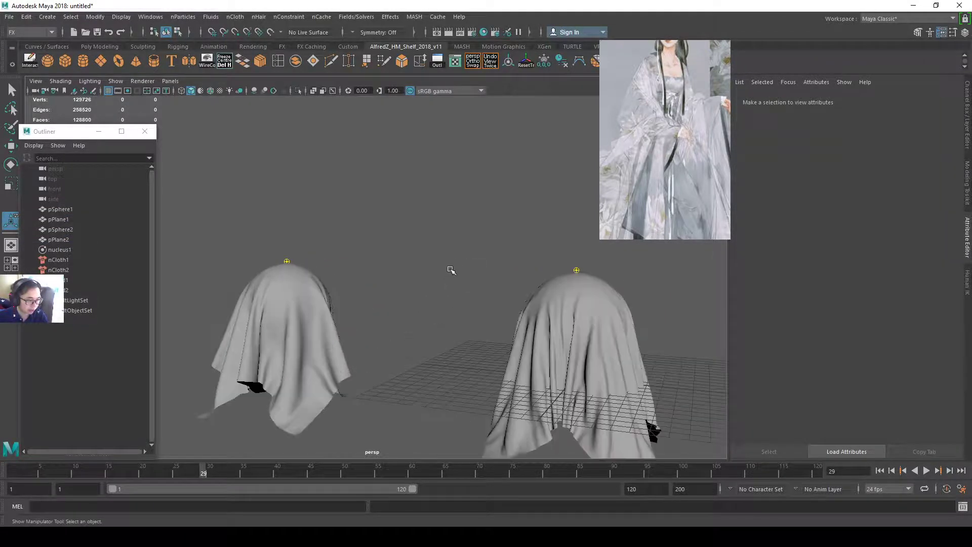
{"action": "mouse_move", "coordinate": [451, 270]}
{"action": "left_mouse_down", "text": "alt"}
{"action": "mouse_move", "coordinate": [298, 267]}
{"action": "mouse_move", "coordinate": [390, 263]}
{"action": "mouse_move", "coordinate": [487, 279]}
{"action": "mouse_move", "coordinate": [598, 272]}
{"action": "mouse_move", "coordinate": [421, 287]}
{"action": "mouse_move", "coordinate": [400, 260]}
{"action": "mouse_move", "coordinate": [406, 215]}
{"action": "mouse_move", "coordinate": [382, 226]}
{"action": "mouse_move", "coordinate": [393, 220]}
{"action": "mouse_move", "coordinate": [442, 259]}
{"action": "left_mouse_up", "text": "alt"}
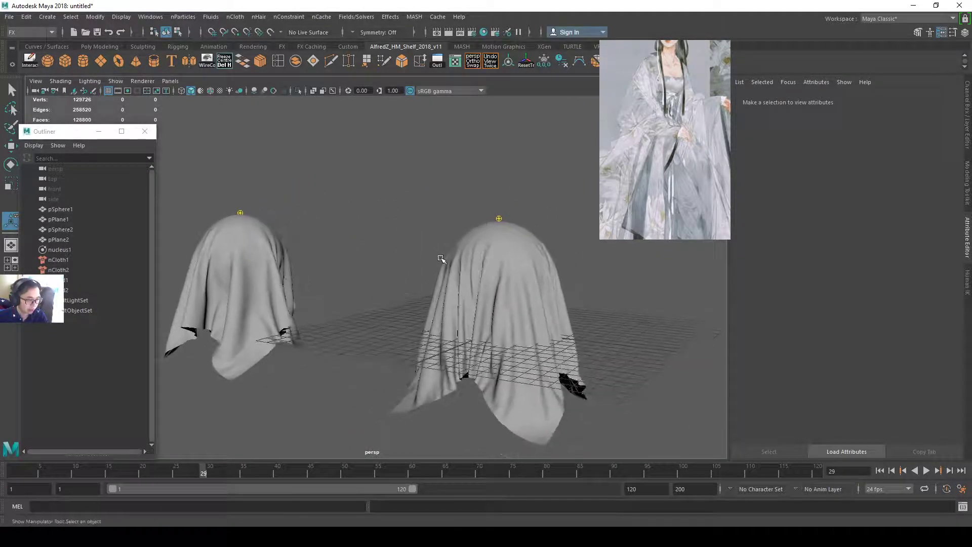
{"action": "left_click", "coordinate": [444, 261]}
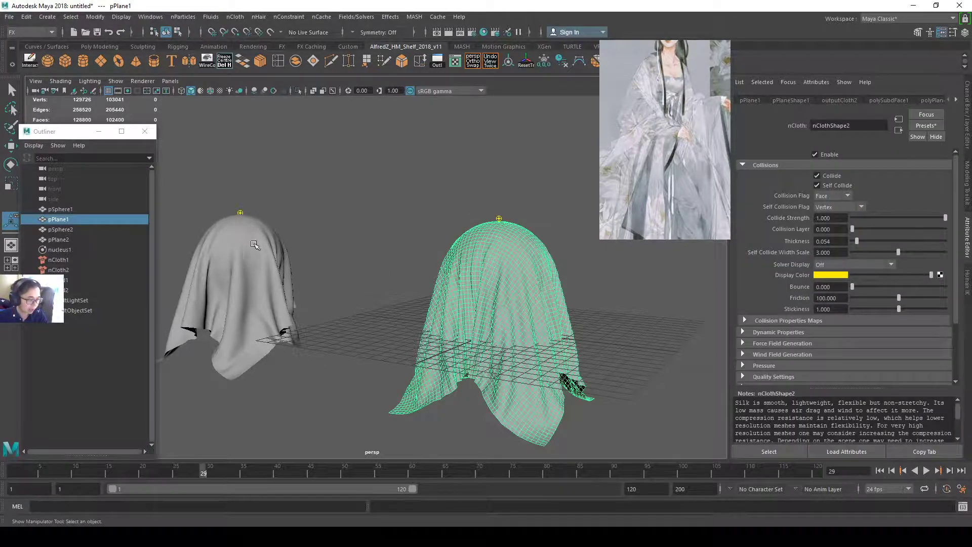
{"action": "left_click_drag", "start_coordinate": [309, 240], "coordinate": [334, 258], "text": "alt"}
{"action": "left_click", "coordinate": [334, 258]}
{"action": "key", "text": "ctrl+z"}
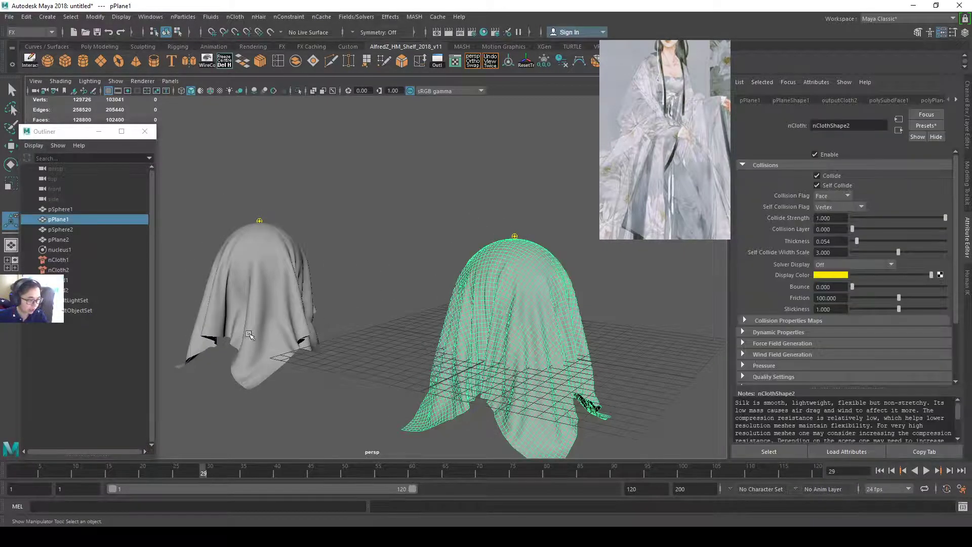
{"action": "left_click", "coordinate": [411, 220]}
{"action": "key", "text": "ctrl+z"}
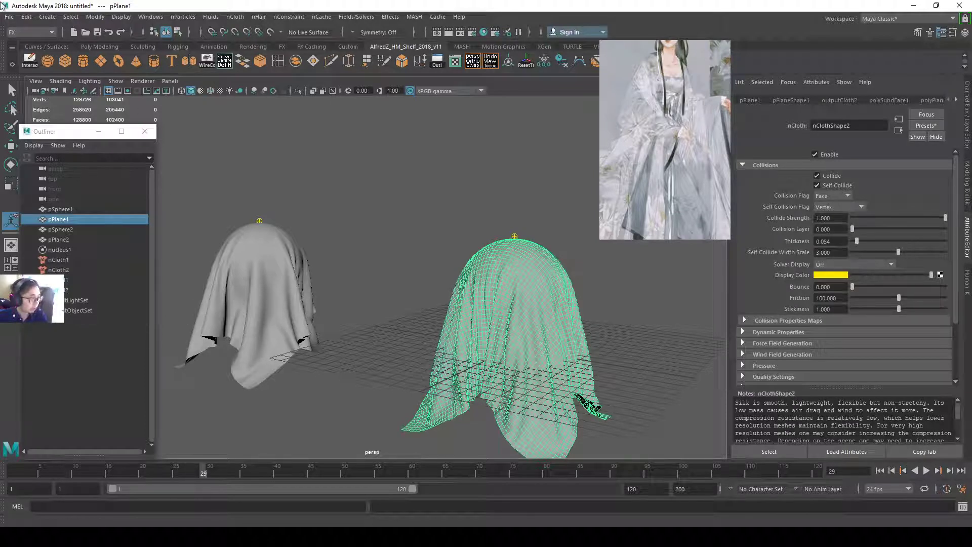
{"action": "left_click", "coordinate": [9, 17]}
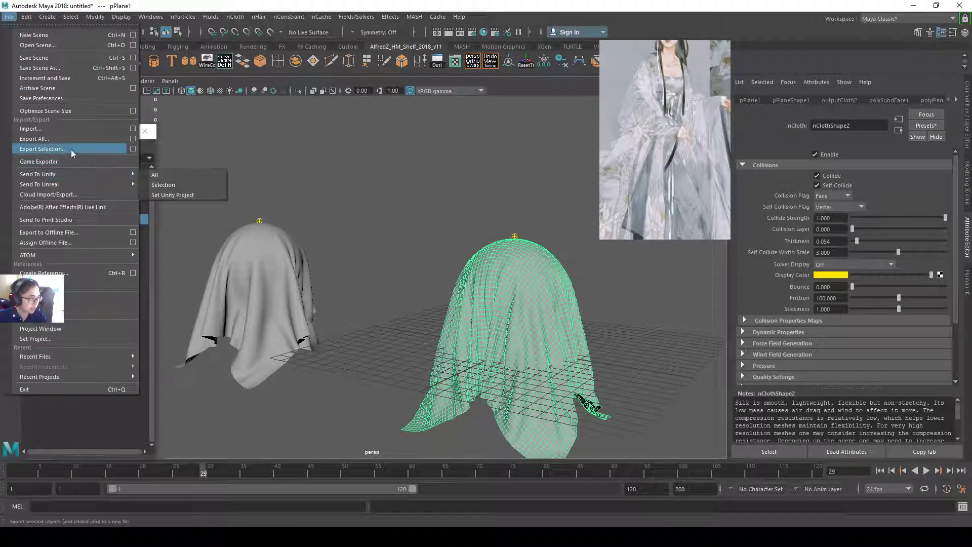
{"action": "left_click", "coordinate": [249, 209]}
{"action": "left_click", "coordinate": [380, 228]}
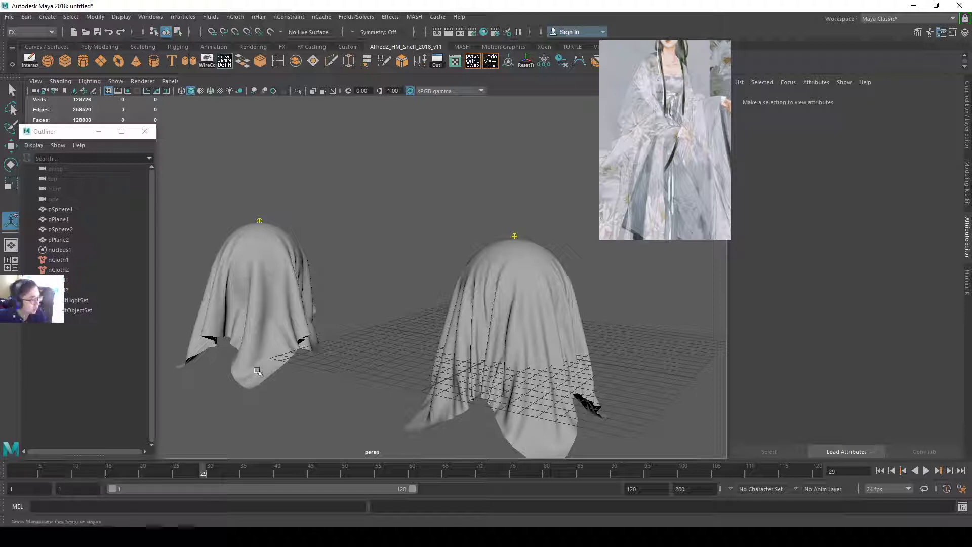
{"action": "left_click", "coordinate": [466, 316]}
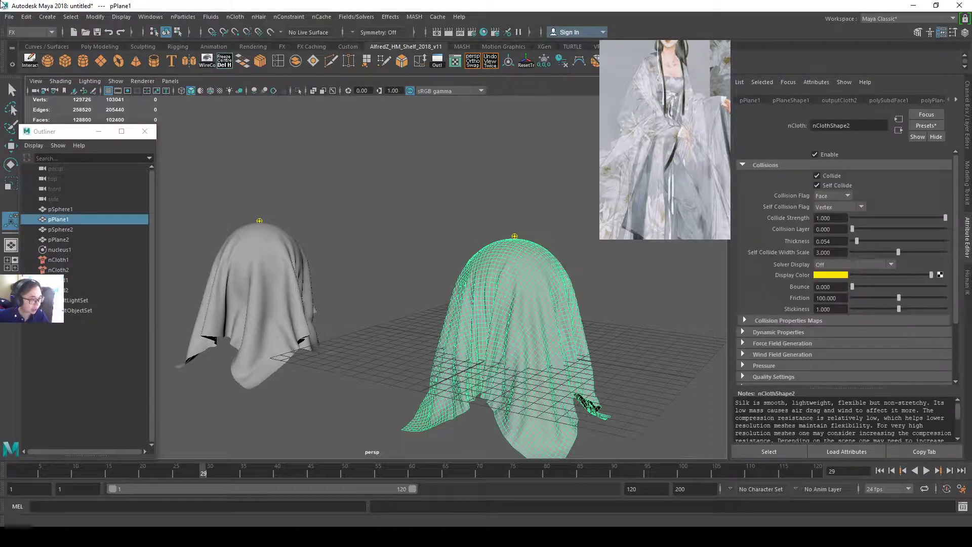
{"action": "left_click", "coordinate": [12, 17]}
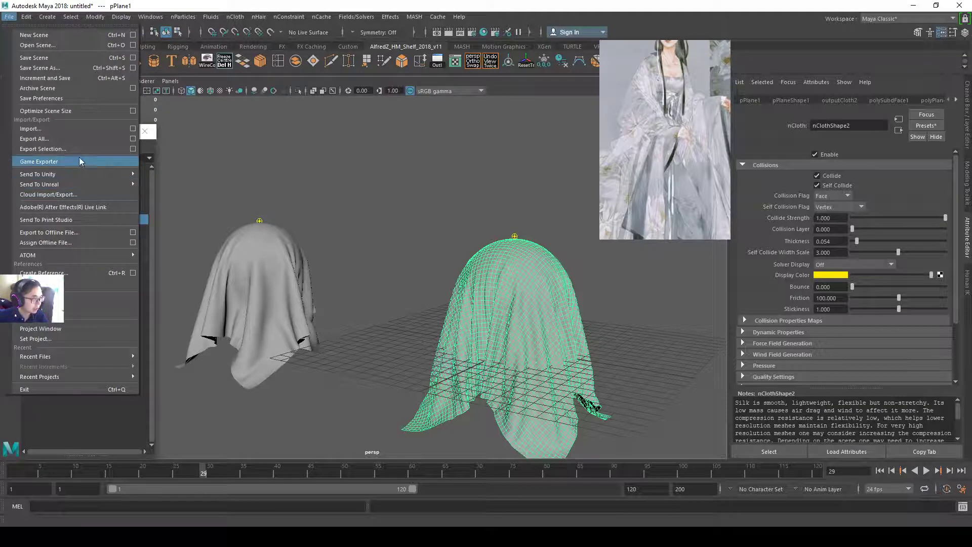
{"action": "left_click", "coordinate": [418, 215]}
Export the selected pPlane1 cloth as an OBJ file named cloth-div3_fr29.obj in the project's scenes folder.
{"action": "left_click", "coordinate": [497, 263]}
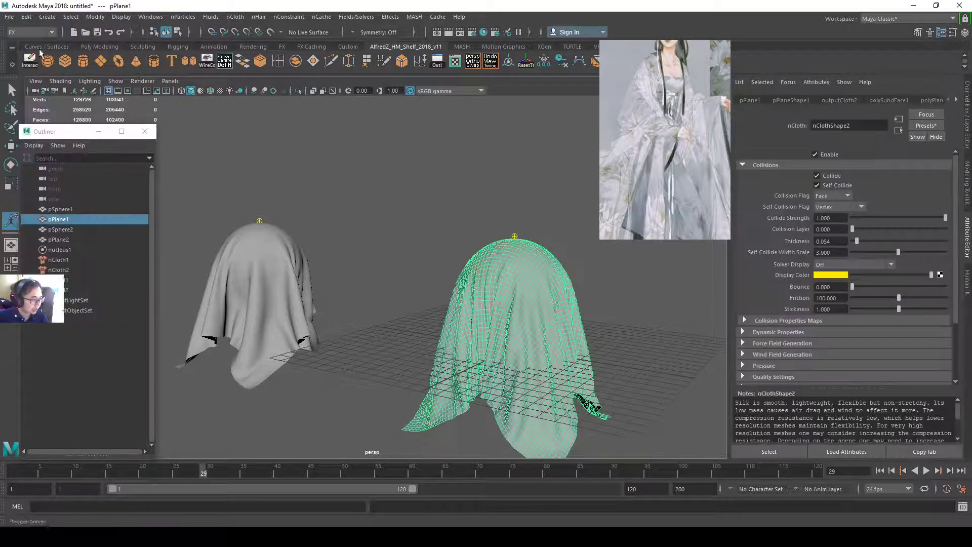
{"action": "left_click", "coordinate": [8, 18]}
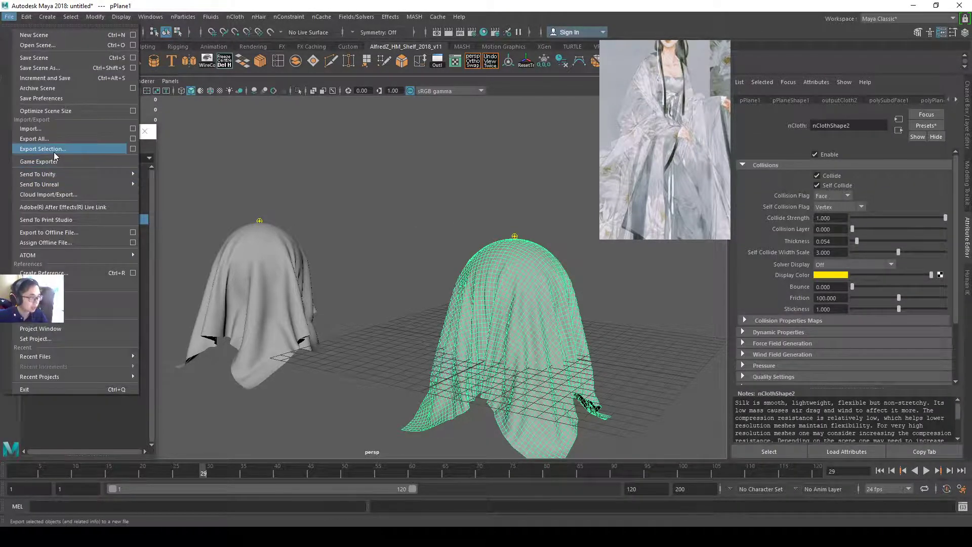
{"action": "left_click", "coordinate": [54, 150]}
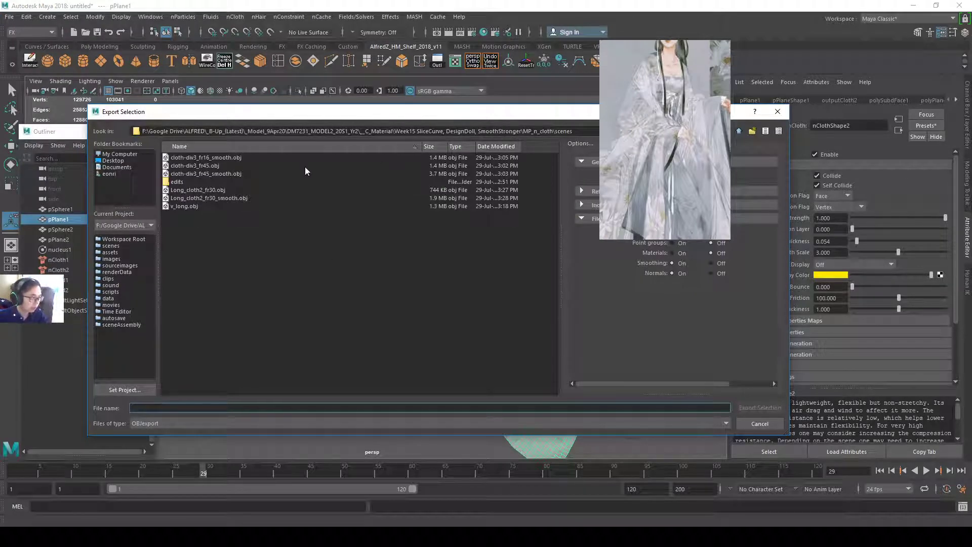
{"action": "left_click_drag", "start_coordinate": [250, 118], "coordinate": [406, 100]}
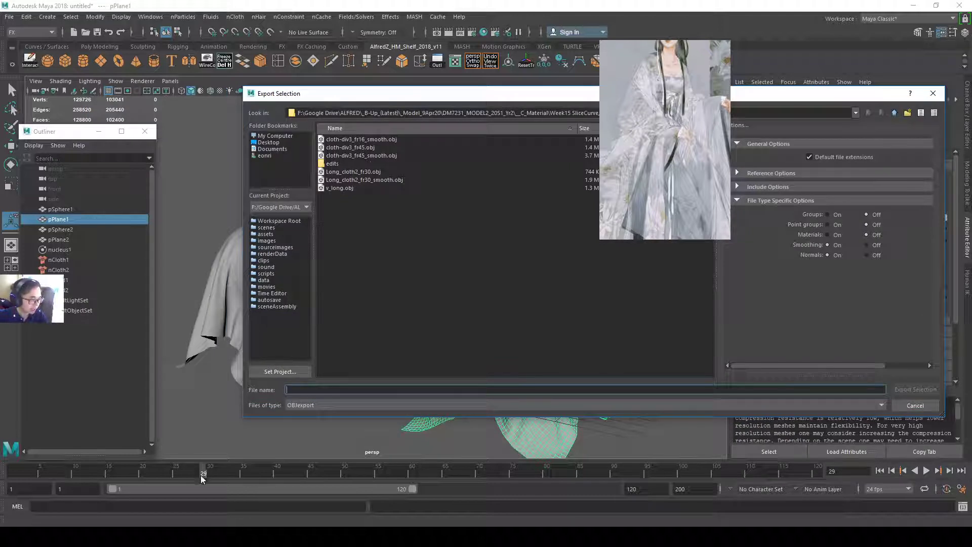
{"action": "left_click", "coordinate": [348, 148]}
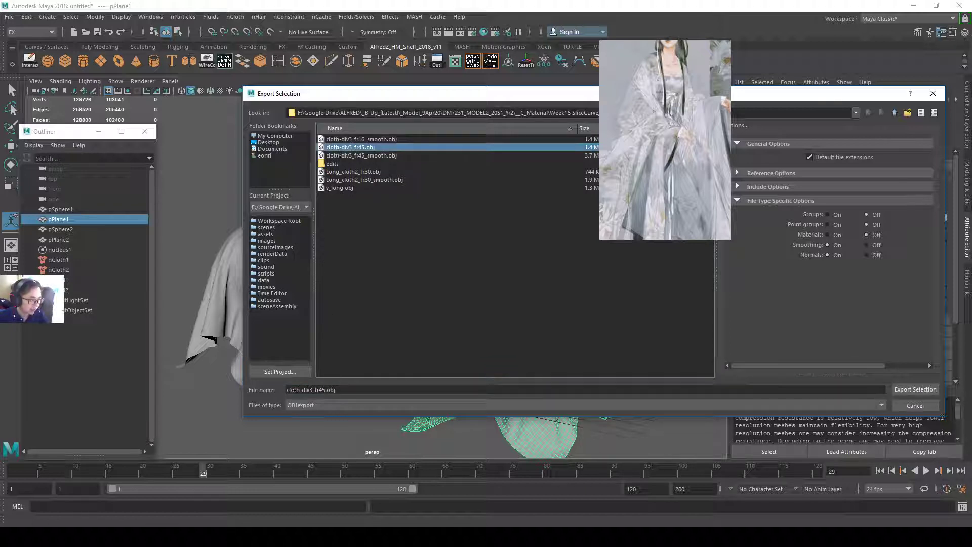
{"action": "left_click", "coordinate": [318, 390]}
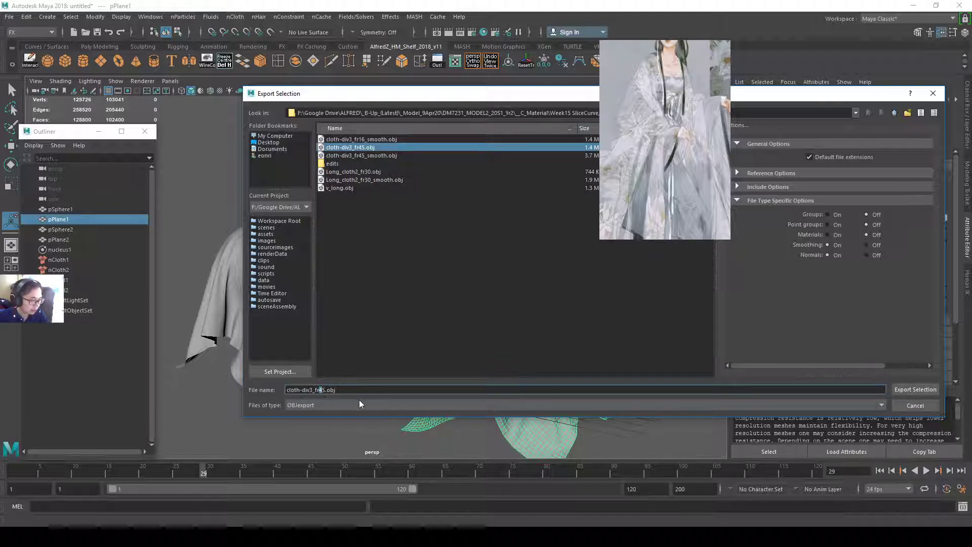
{"action": "key", "text": "BackSpace"}
{"action": "key", "text": "BackSpace"}
{"action": "type", "text": "25"}
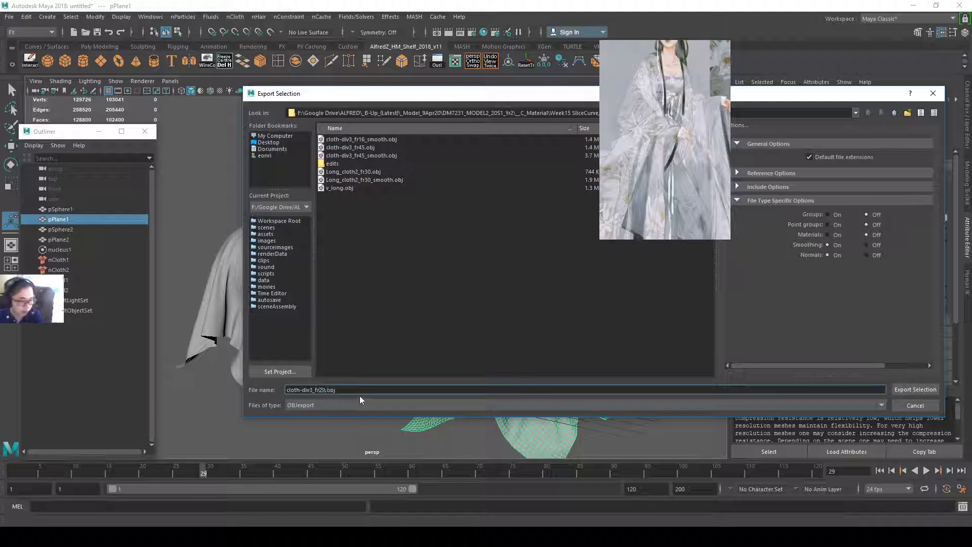
{"action": "key", "text": "Return"}
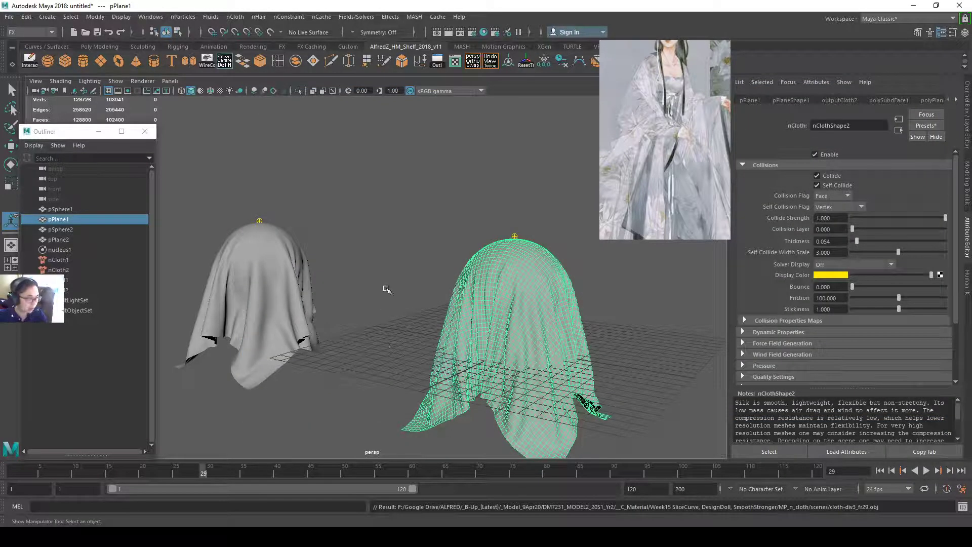
Import cloth-div3_fr29.obj from the project's scenes folder back into the scene.
{"action": "left_click_drag", "start_coordinate": [387, 289], "coordinate": [375, 223], "text": "alt"}
{"action": "left_click", "coordinate": [9, 17]}
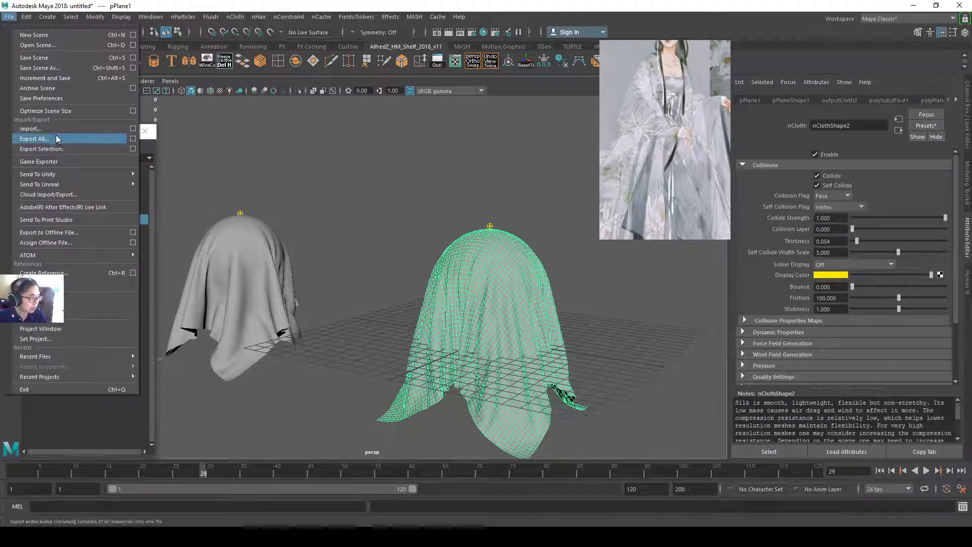
{"action": "left_click", "coordinate": [54, 128]}
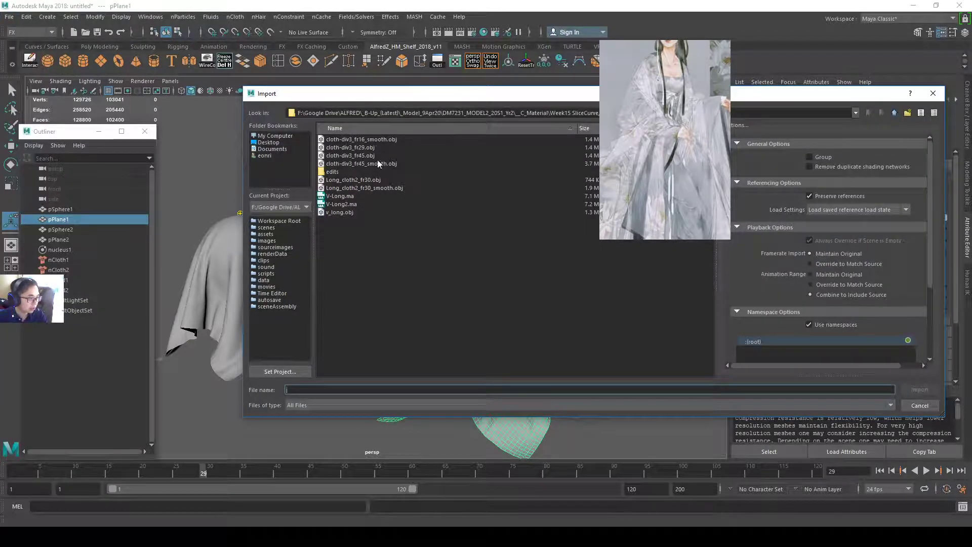
{"action": "double_click", "coordinate": [377, 147]}
{"action": "left_click", "coordinate": [462, 210]}
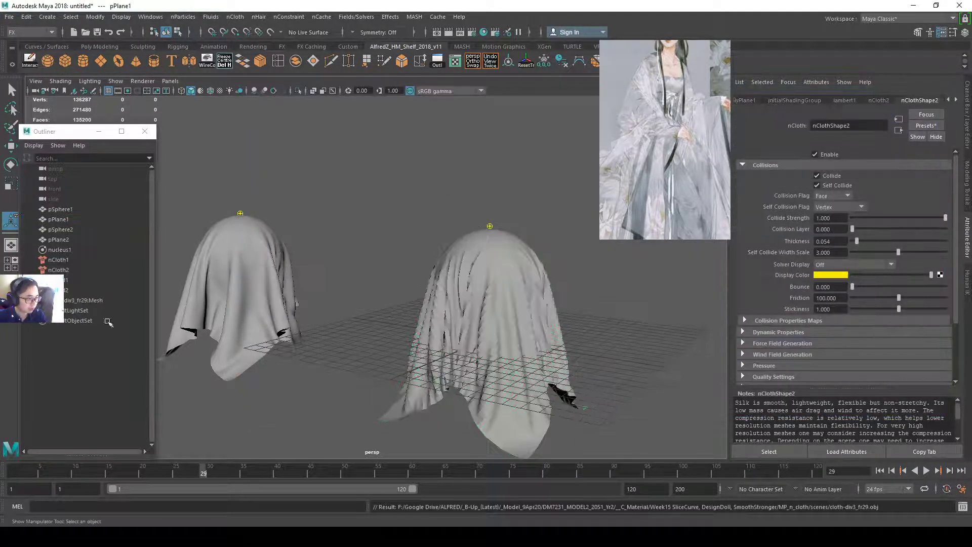
Move the imported cloth_div3_fr29 mesh about 13 cm along X, away from the simulated cloth it overlaps.
{"action": "left_click", "coordinate": [82, 300]}
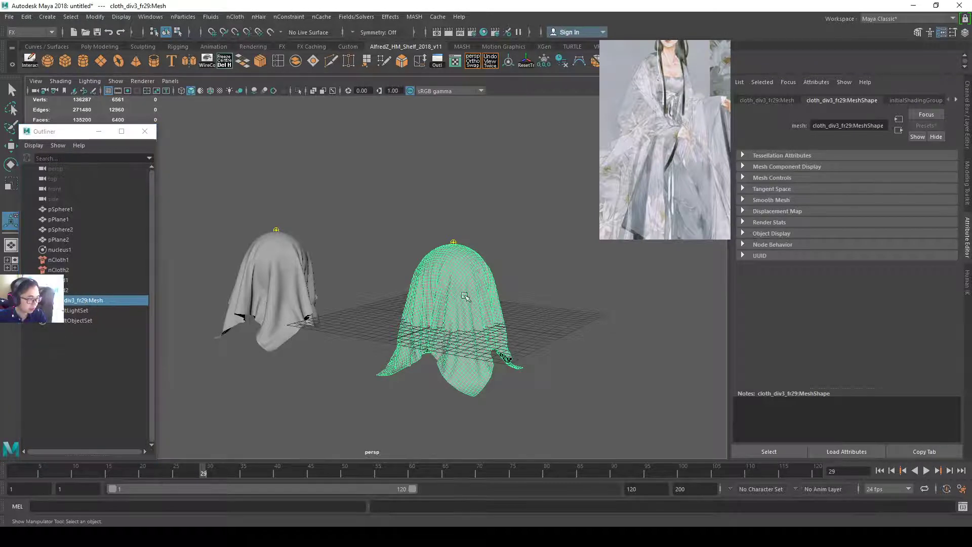
{"action": "key", "text": "w"}
{"action": "middle_click_drag", "start_coordinate": [483, 302], "coordinate": [427, 318], "text": "alt"}
{"action": "left_click_drag", "start_coordinate": [424, 338], "coordinate": [541, 360]}
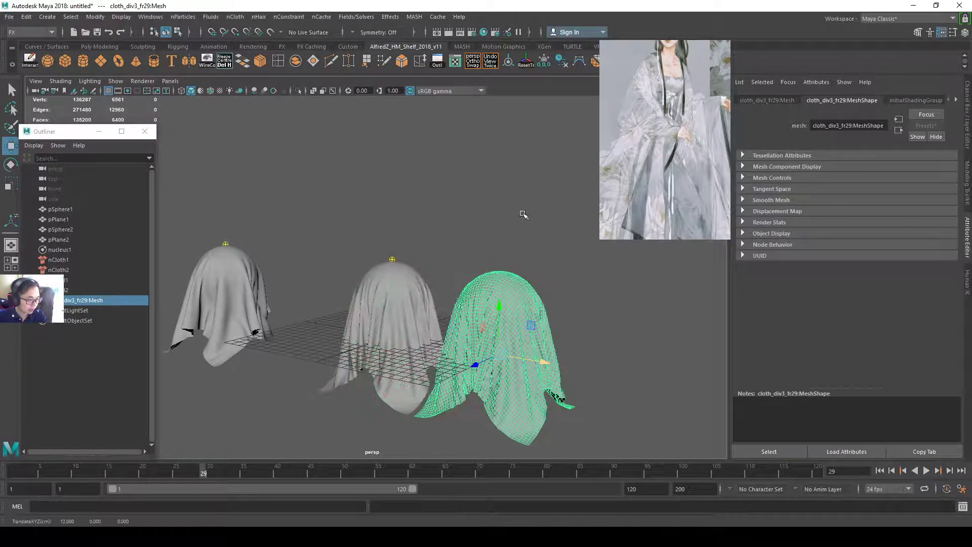
{"action": "left_click_drag", "start_coordinate": [532, 324], "coordinate": [584, 298], "text": "alt"}
{"action": "left_click", "coordinate": [587, 302]}
{"action": "middle_click_drag", "start_coordinate": [593, 304], "coordinate": [527, 315], "text": "alt"}
{"action": "scroll", "coordinate": [518, 328], "scroll_direction": "up", "scroll_amount": 2}
{"action": "left_click", "coordinate": [534, 368]}
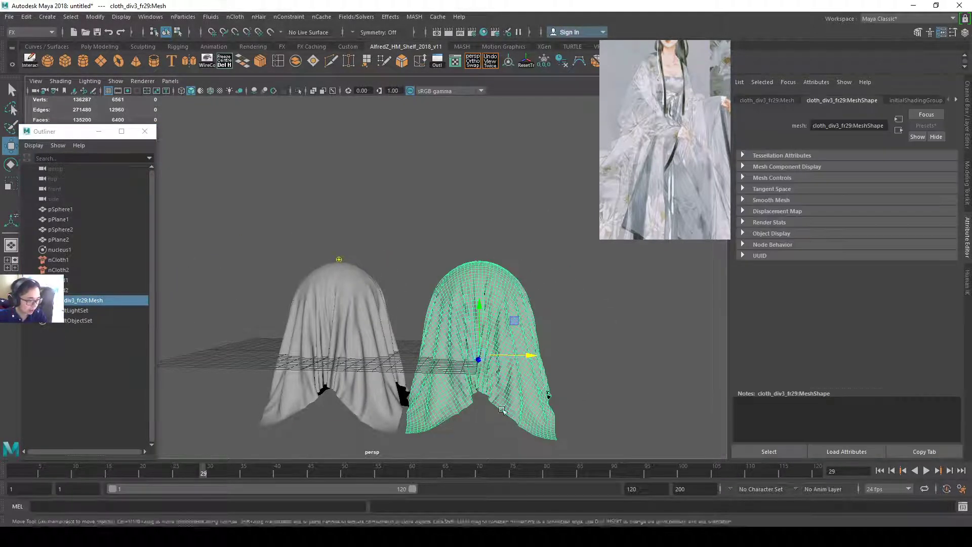
Return to frame 1, replay the cloth simulation beside the imported mesh, and stop it at frame 16.
{"action": "left_click", "coordinate": [3, 473]}
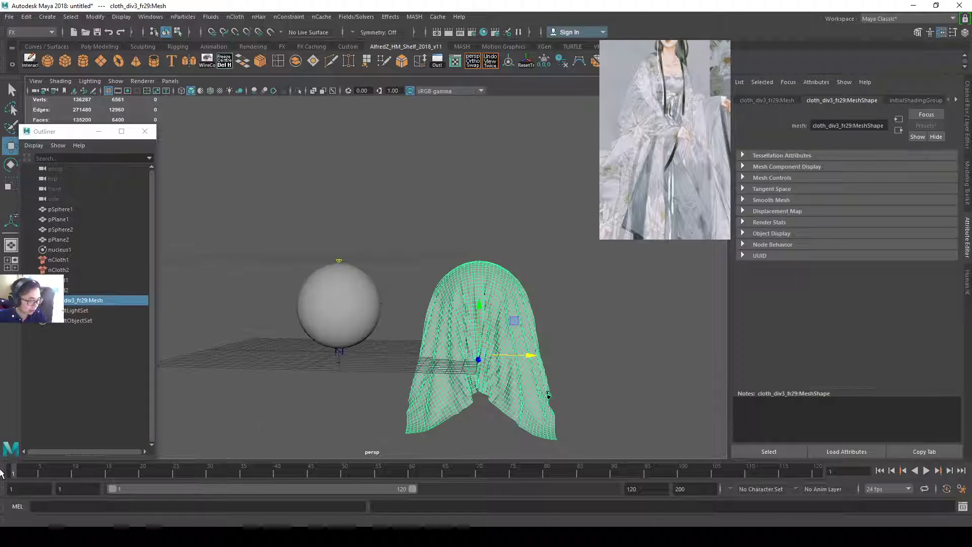
{"action": "left_click_drag", "start_coordinate": [400, 330], "coordinate": [281, 412], "text": "alt"}
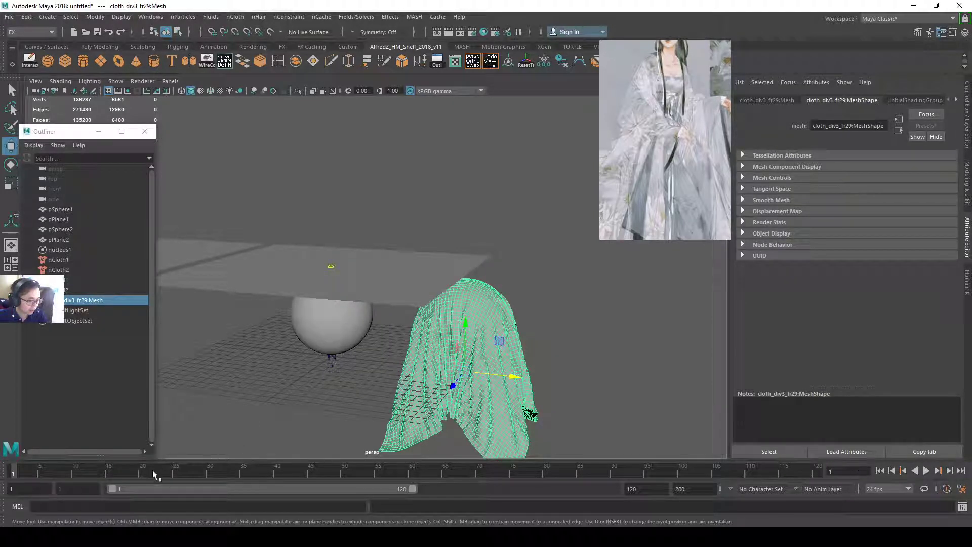
{"action": "left_click", "coordinate": [130, 473]}
{"action": "left_click_drag", "start_coordinate": [226, 473], "coordinate": [145, 475]}
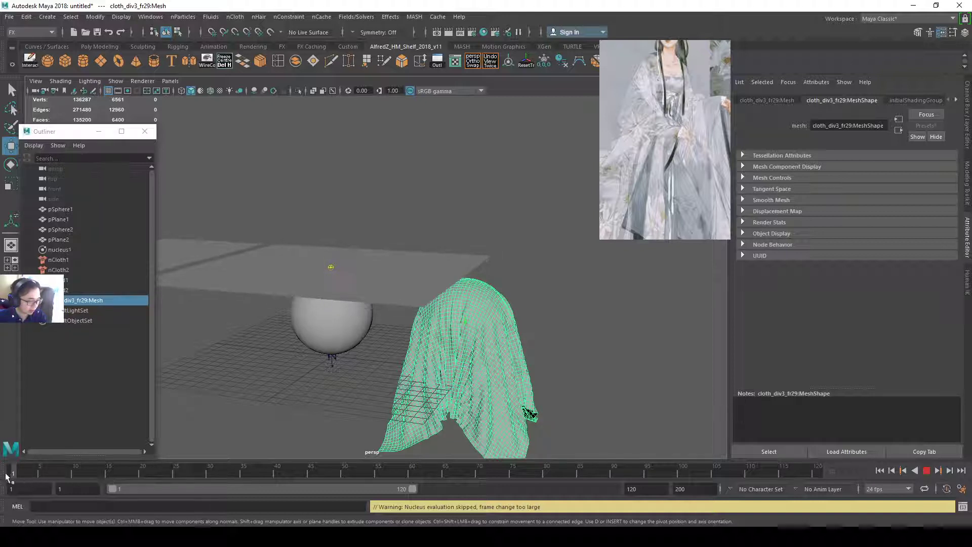
{"action": "left_click", "coordinate": [927, 471]}
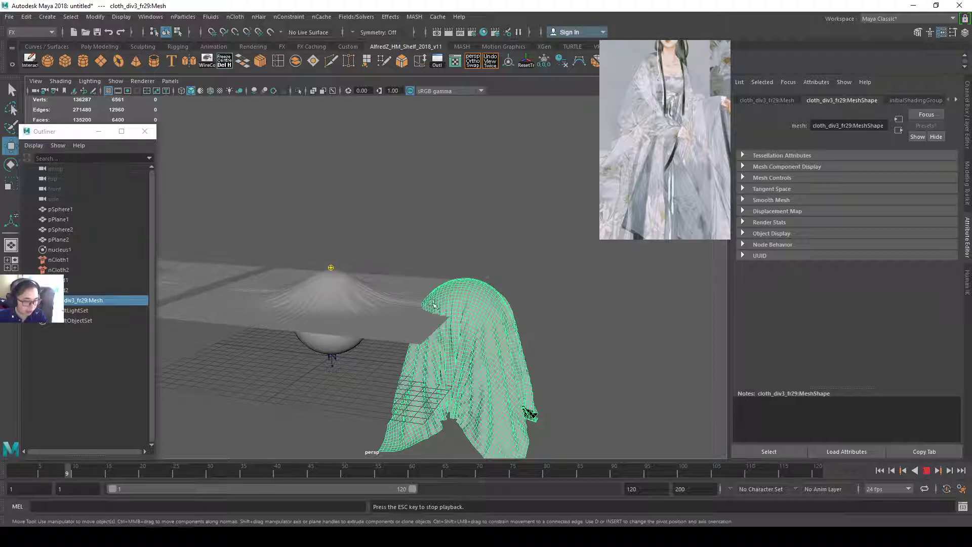
{"action": "left_click", "coordinate": [533, 315]}
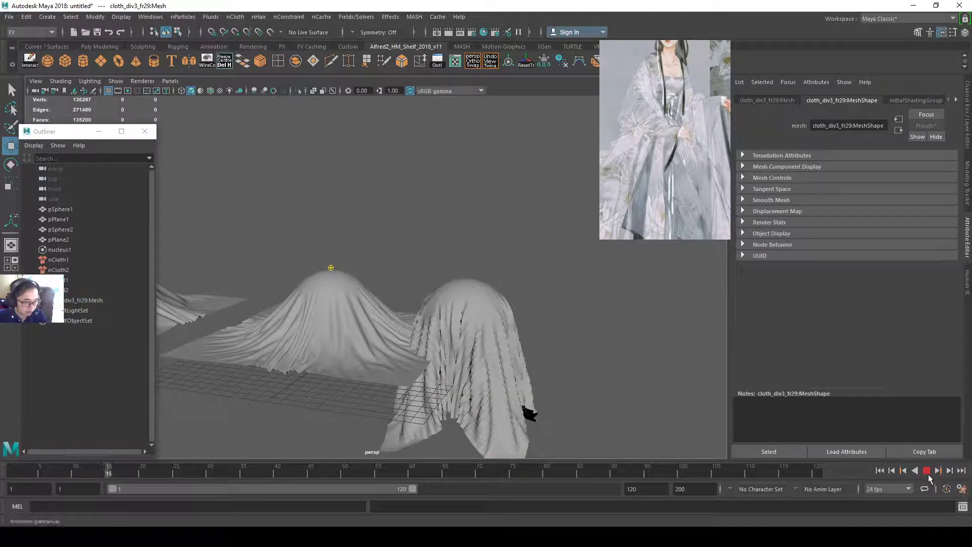
{"action": "key", "text": "Escape"}
Move the imported cloth mesh farther along X from the simulated cloths and apply a mesh Smooth with one division.
{"action": "left_click", "coordinate": [498, 375]}
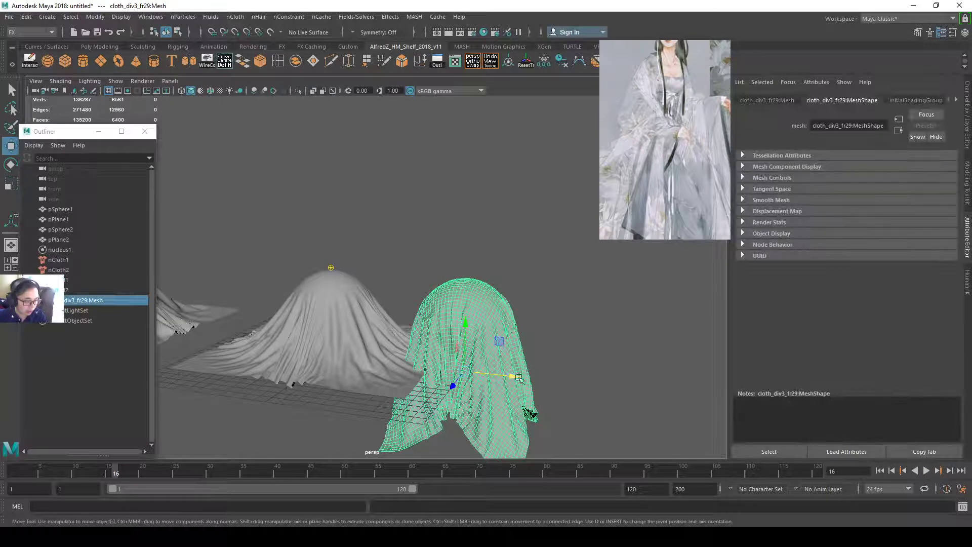
{"action": "left_click_drag", "start_coordinate": [519, 377], "coordinate": [578, 384]}
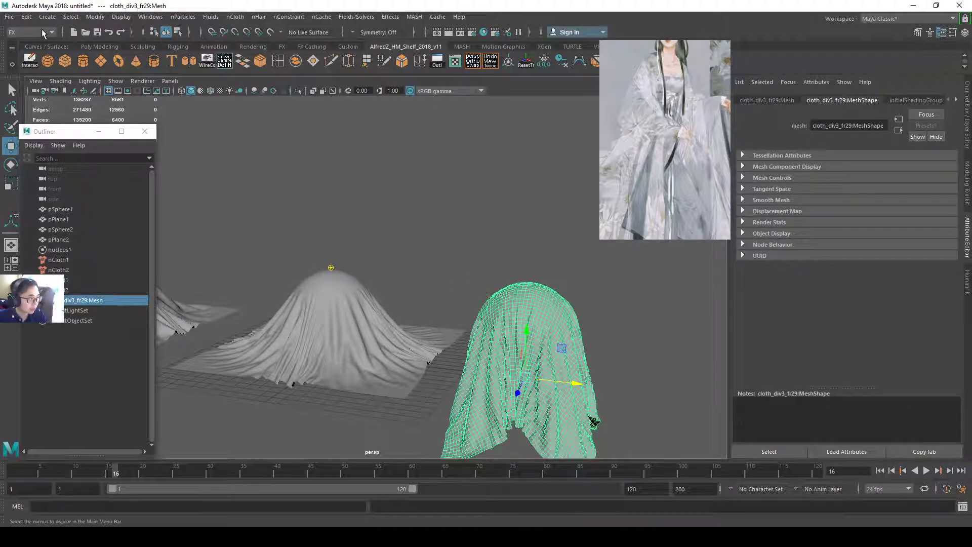
{"action": "left_click", "coordinate": [43, 33]}
{"action": "left_click", "coordinate": [26, 35]}
{"action": "left_click", "coordinate": [178, 15]}
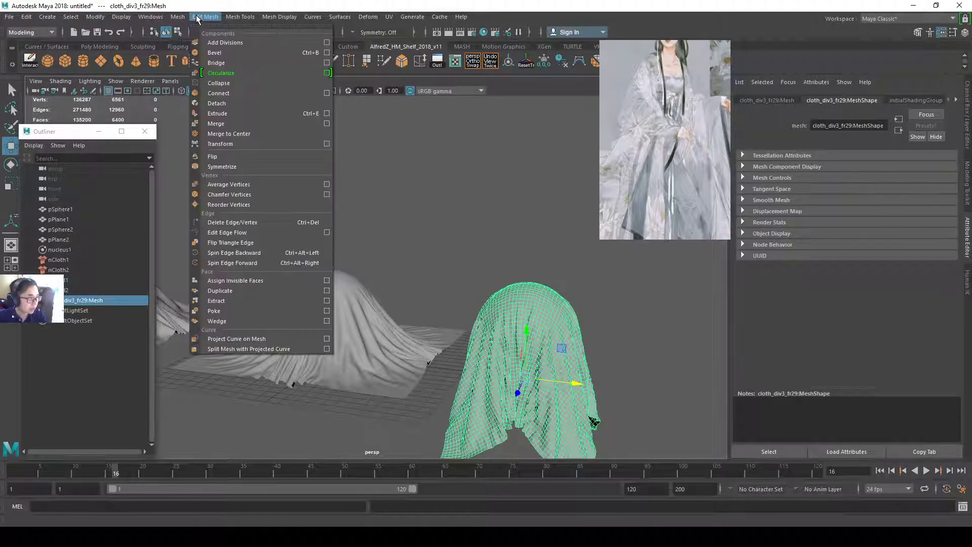
{"action": "mouse_move", "coordinate": [178, 17]}
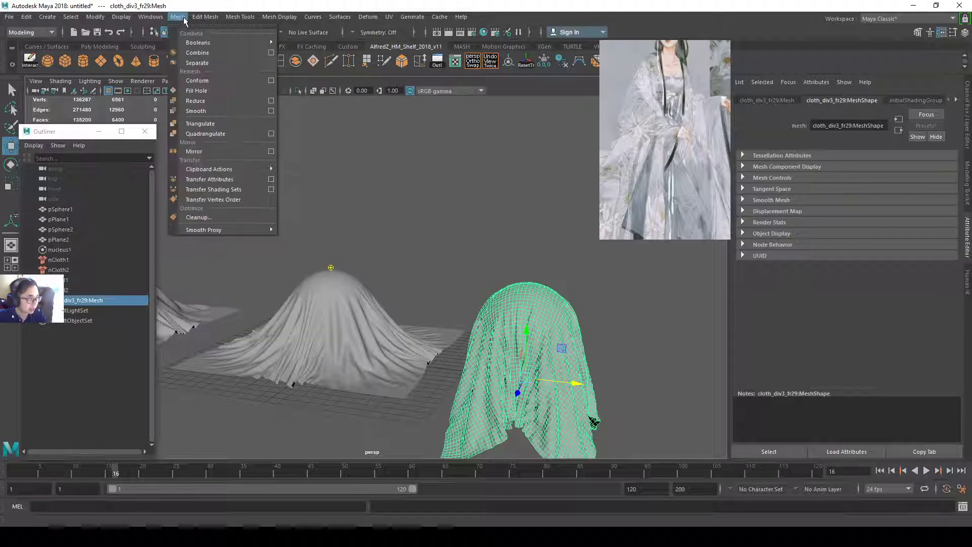
{"action": "left_click", "coordinate": [212, 108]}
{"action": "left_click", "coordinate": [618, 347]}
{"action": "left_click", "coordinate": [510, 314]}
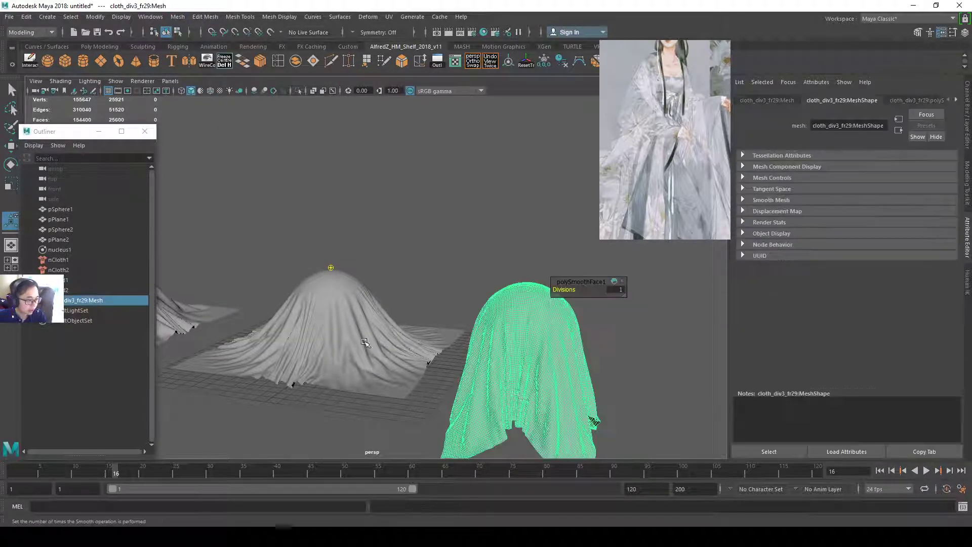
Export the selected smoothed mesh as an OBJ file named cloth-div3_fr29_smooth.obj in the scenes folder.
{"action": "left_click", "coordinate": [9, 18]}
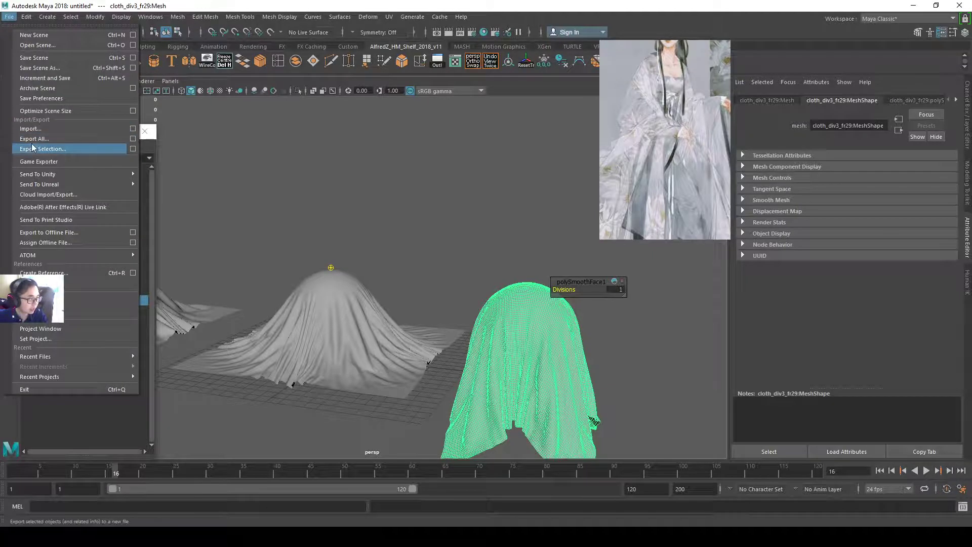
{"action": "left_click", "coordinate": [35, 124]}
{"action": "left_click", "coordinate": [370, 148]}
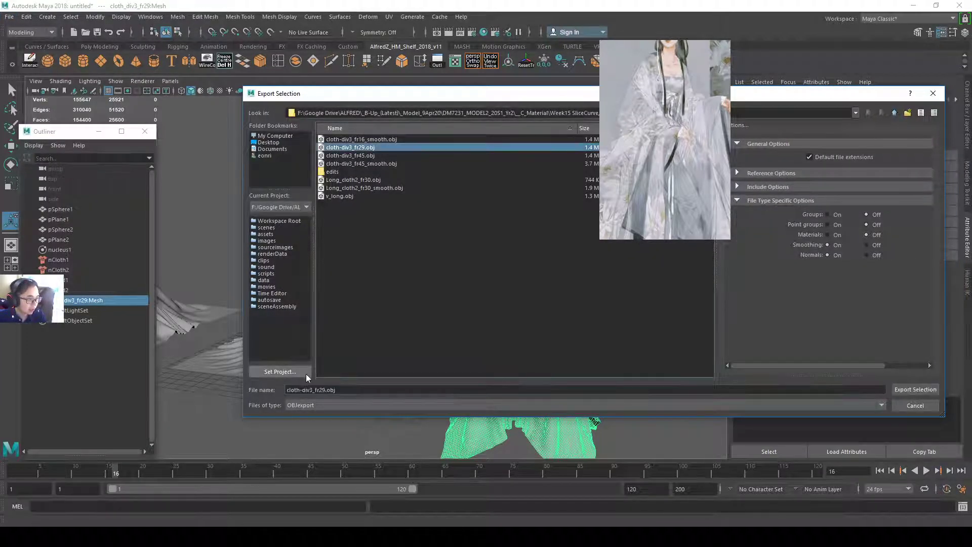
{"action": "left_click", "coordinate": [326, 390]}
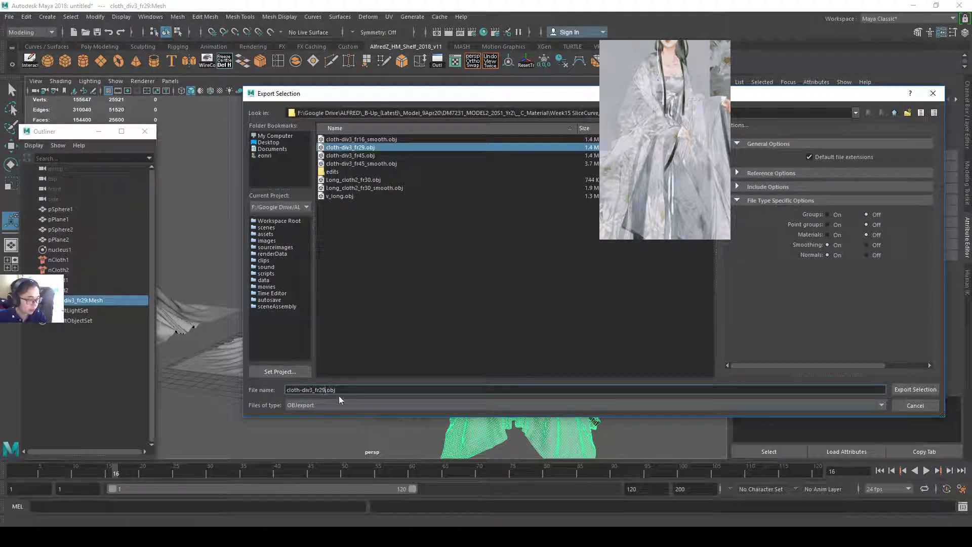
{"action": "type", "text": "_sm"}
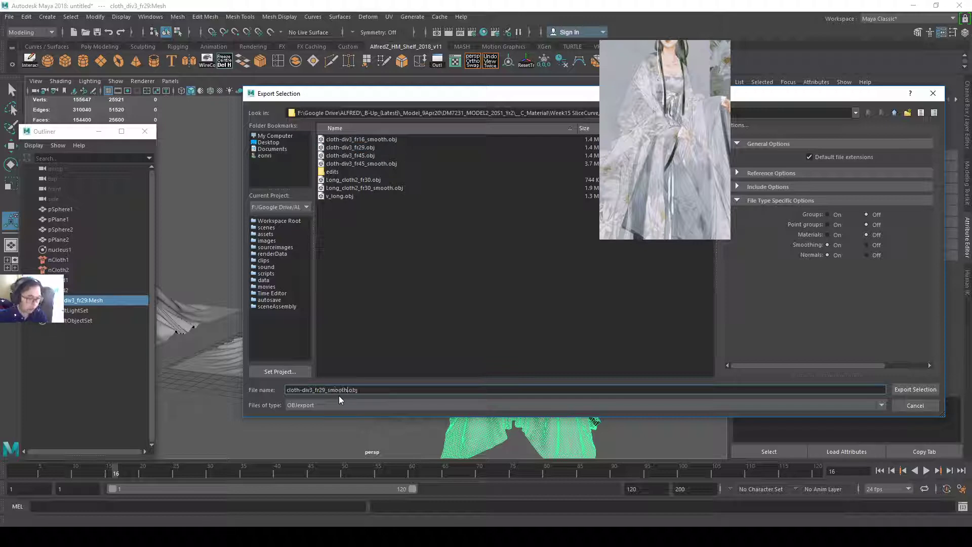
{"action": "type", "text": "ooth"}
{"action": "key", "text": "Return"}
{"action": "left_click", "coordinate": [205, 17]}
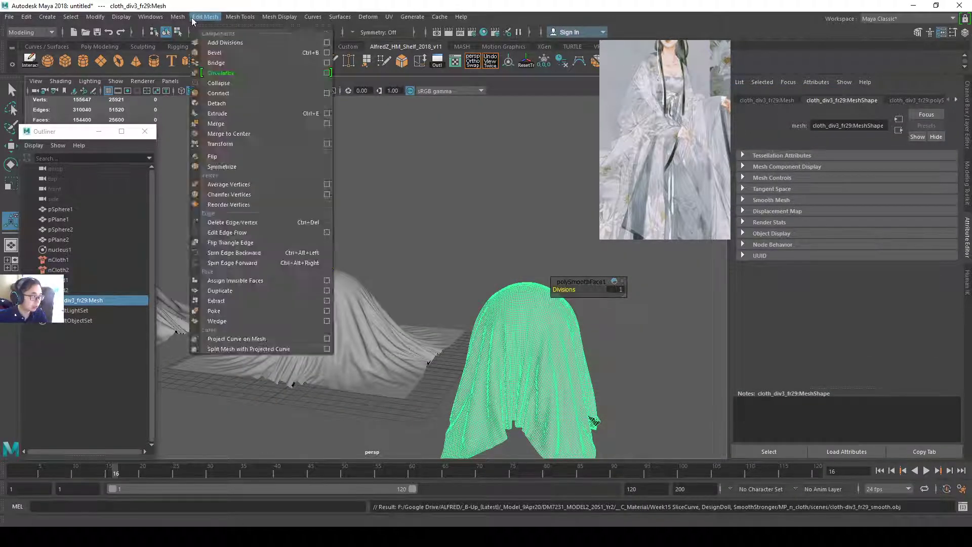
{"action": "mouse_move", "coordinate": [183, 17]}
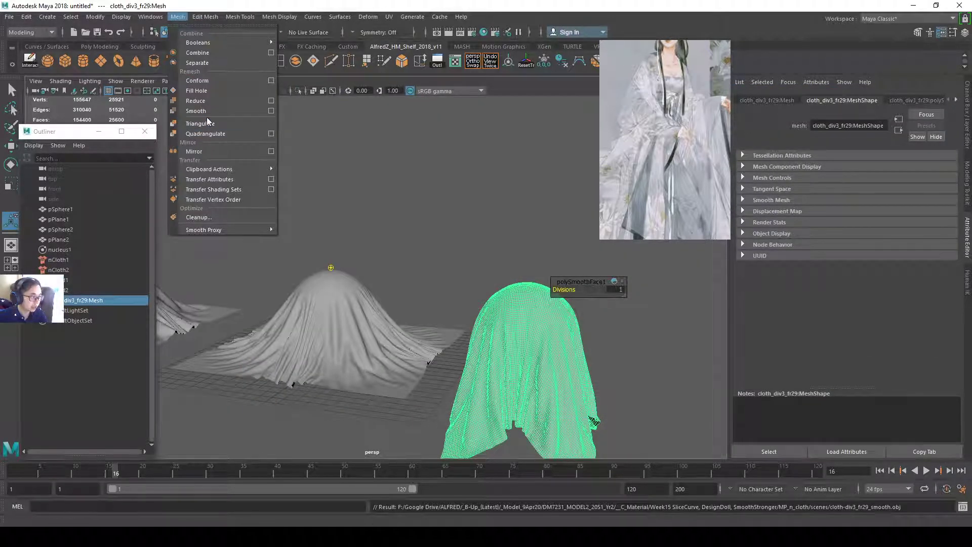
{"action": "left_click", "coordinate": [492, 270]}
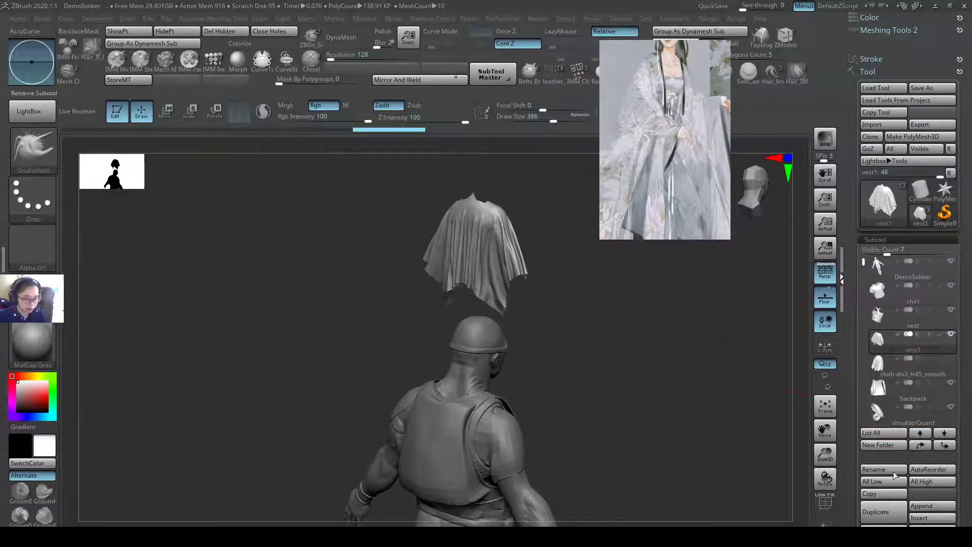
Switch to ZBrush and delete the vest1 and cloth-div3_fr45_smooth subtools from the DemoSoldier.
{"action": "left_click", "coordinate": [884, 527]}
{"action": "key", "text": "Return"}
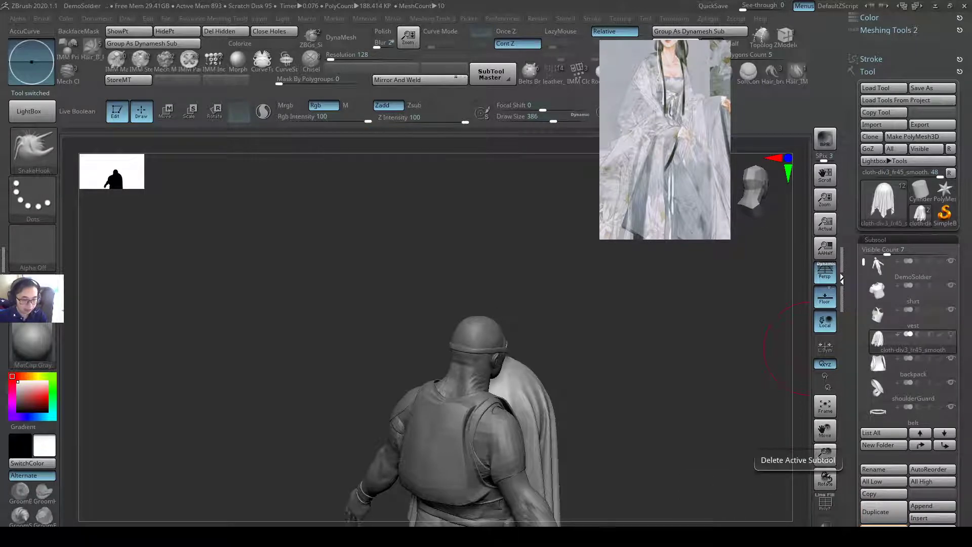
{"action": "left_click_drag", "start_coordinate": [661, 358], "coordinate": [445, 440]}
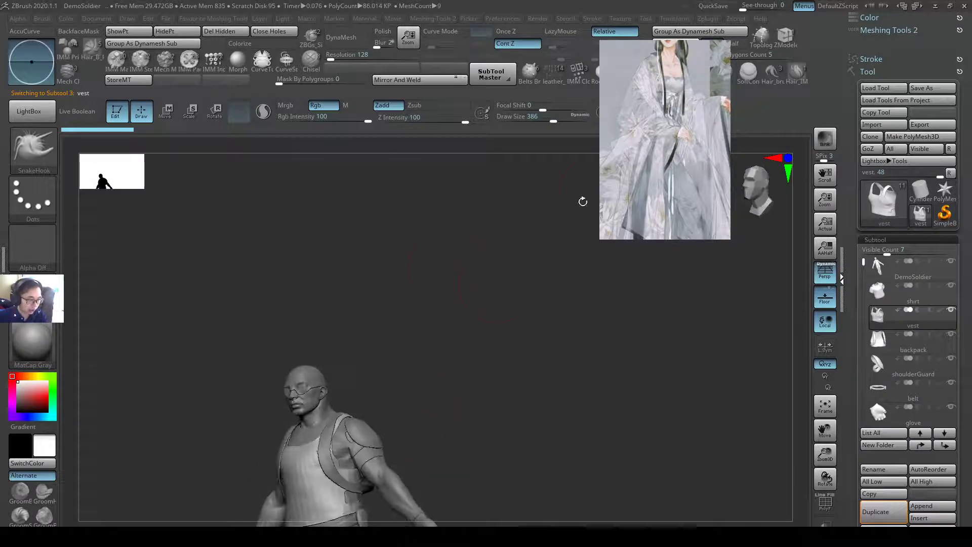
Duplicate the DemoSoldier's vest subtool twice.
{"action": "left_click_drag", "start_coordinate": [518, 381], "coordinate": [481, 309]}
{"action": "left_click", "coordinate": [894, 516]}
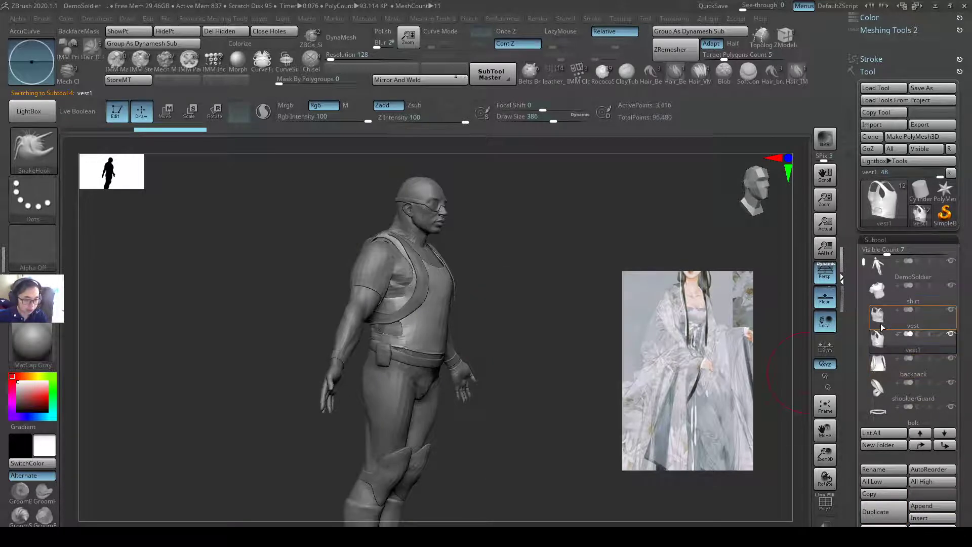
{"action": "left_click", "coordinate": [894, 516]}
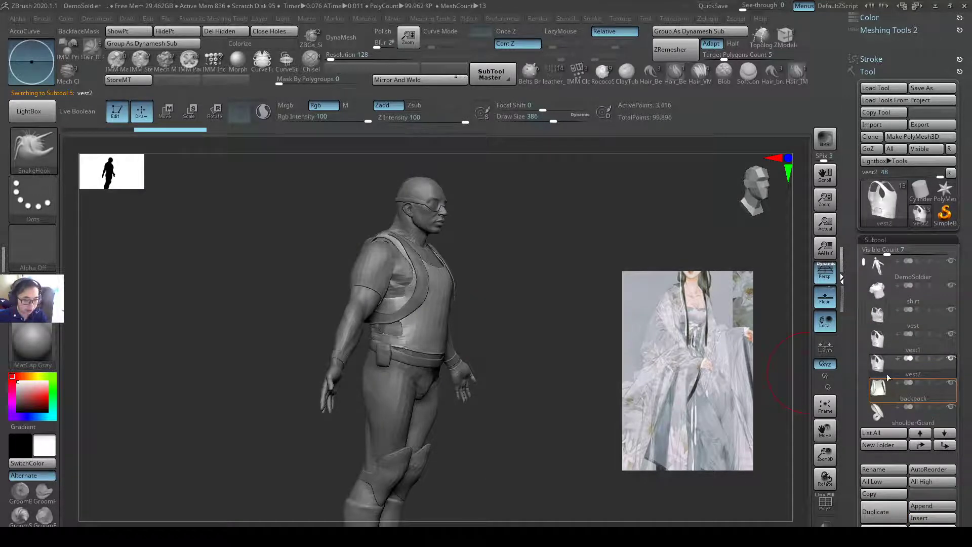
Select the original vest subtool and replace its mesh by importing cloth-div3_fr29_smooth.obj.
{"action": "left_click", "coordinate": [883, 317]}
{"action": "left_click", "coordinate": [901, 126]}
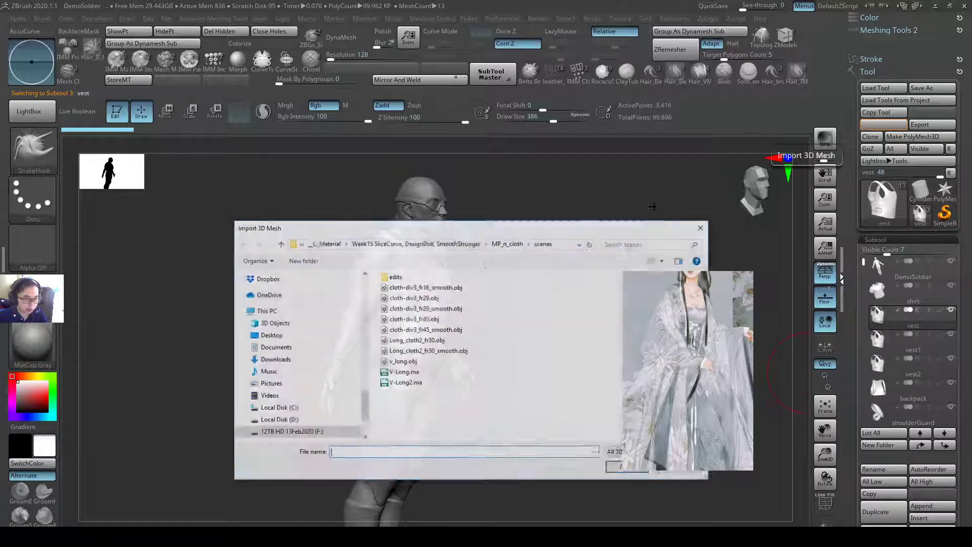
{"action": "left_click", "coordinate": [420, 287]}
{"action": "double_click", "coordinate": [419, 287]}
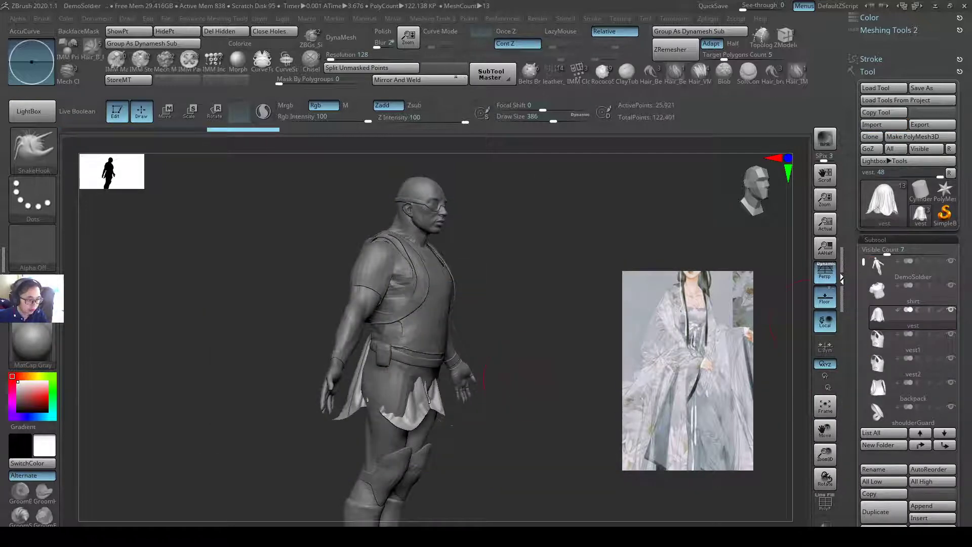
Move the imported cloth out beside the soldier and scale it up uniformly to more than twice its size.
{"action": "key", "text": "w"}
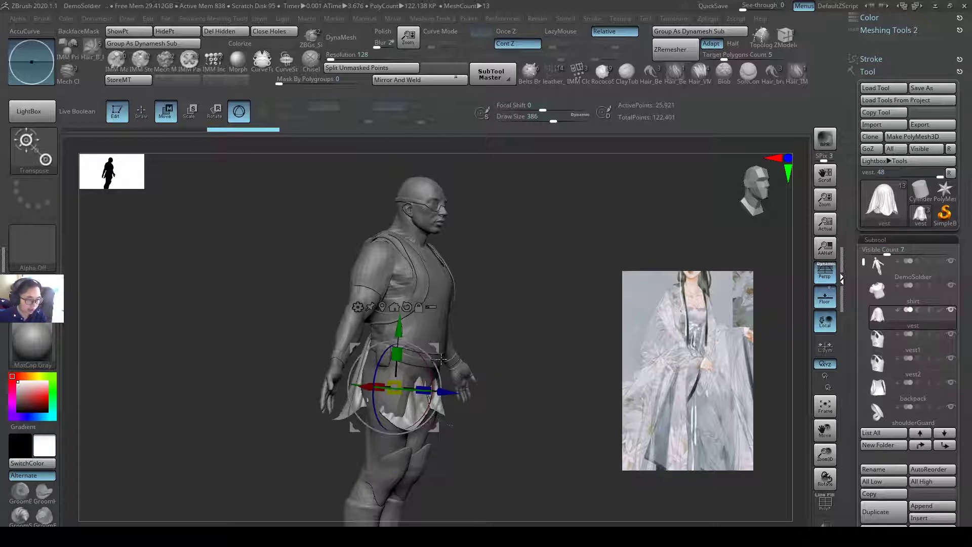
{"action": "left_click_drag", "start_coordinate": [448, 394], "coordinate": [568, 409]}
{"action": "right_click_drag", "start_coordinate": [541, 322], "coordinate": [528, 296], "text": "alt"}
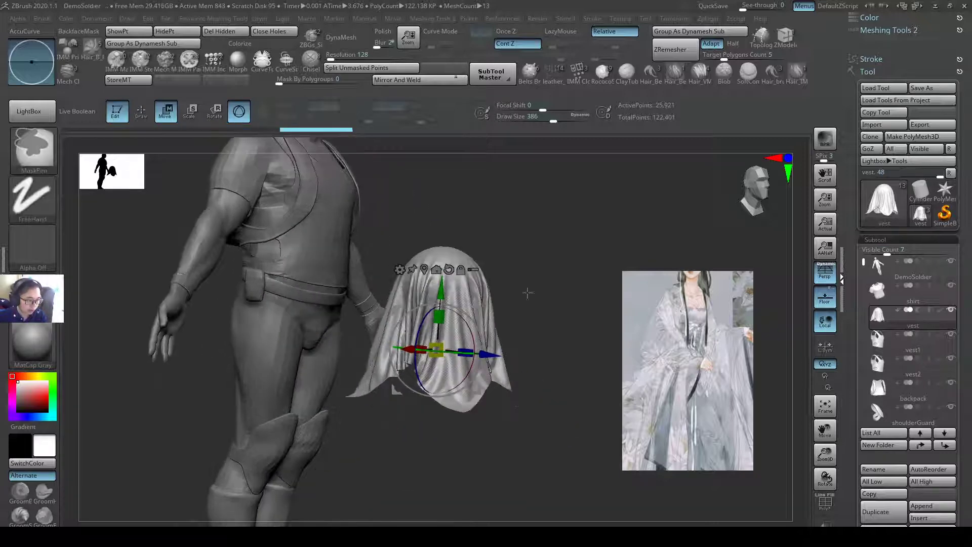
{"action": "key", "text": "r"}
{"action": "left_click_drag", "start_coordinate": [436, 350], "coordinate": [468, 321]}
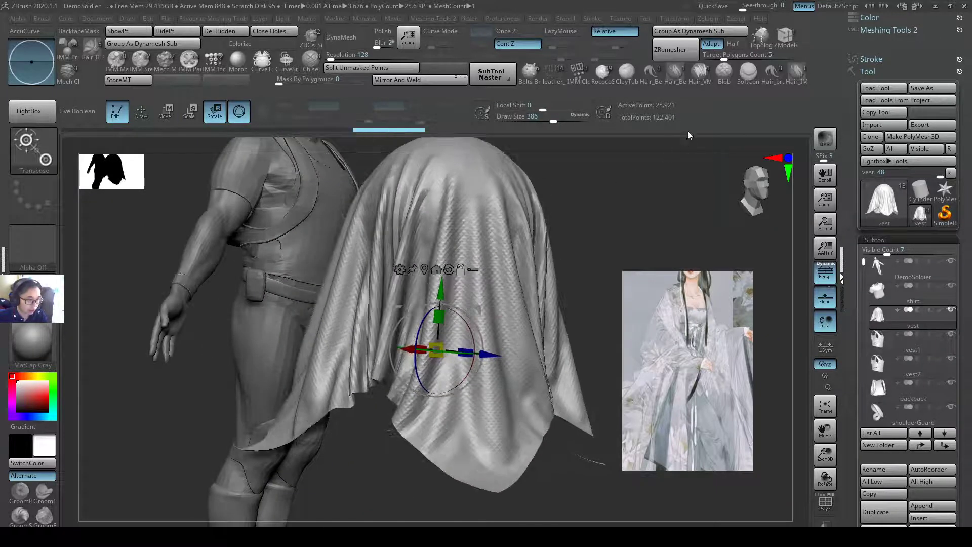
Subdivide the enlarged cloth once and return to Draw mode for sculpting.
{"action": "key", "text": "ctrl"}
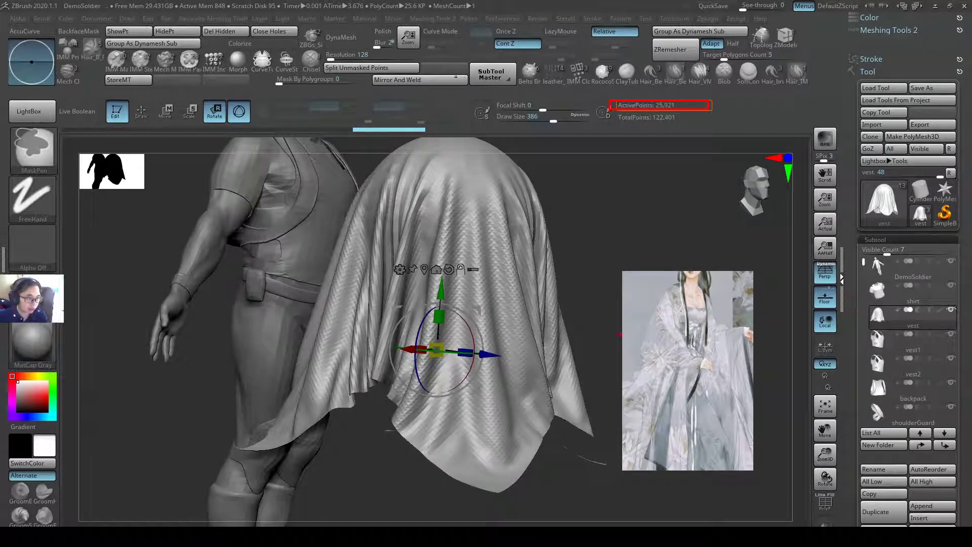
{"action": "key", "text": "ctrl+d"}
{"action": "left_click_drag", "start_coordinate": [597, 264], "coordinate": [579, 250]}
{"action": "key", "text": "w"}
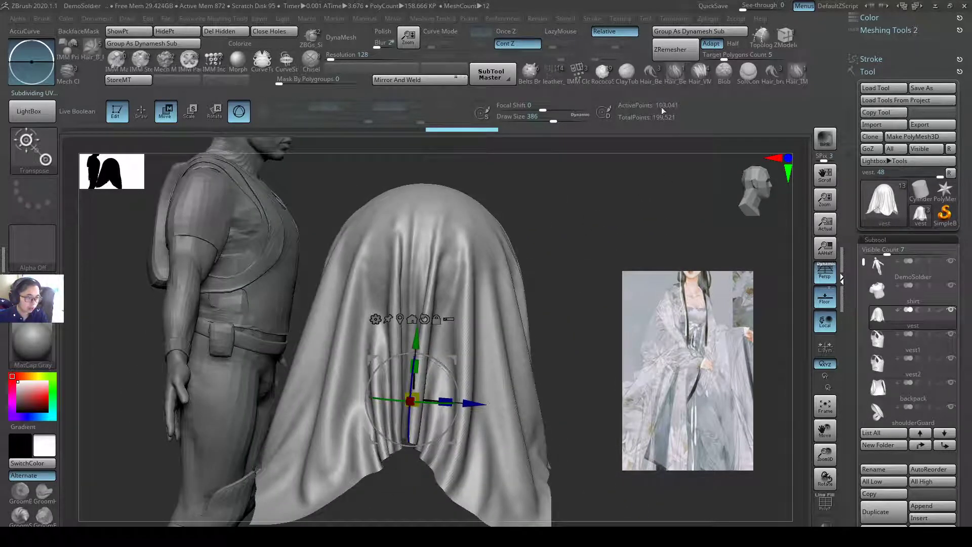
{"action": "key", "text": "q"}
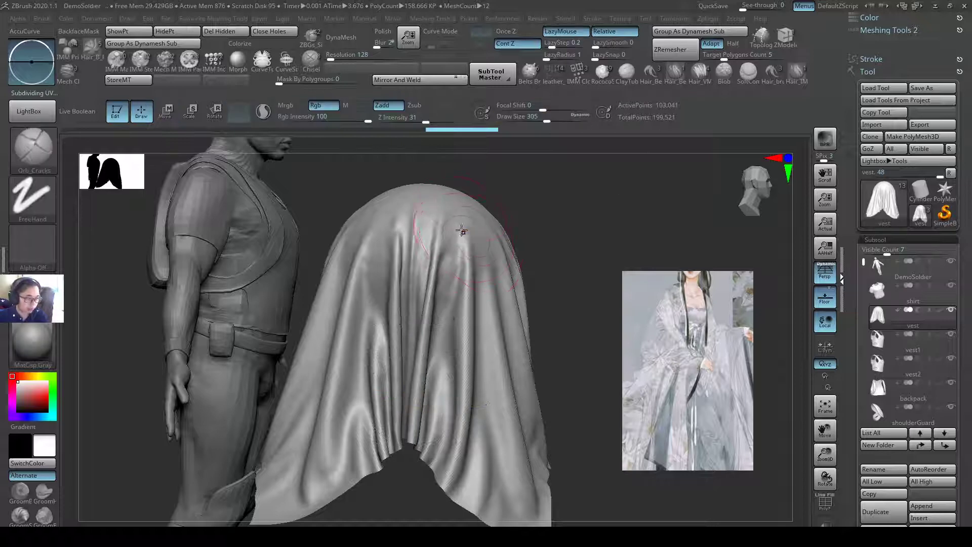
Reduce the brush size to 145 and sculpt along the folds on the front of the cloth with the Orb_Cracks brush.
{"action": "key", "text": "["}
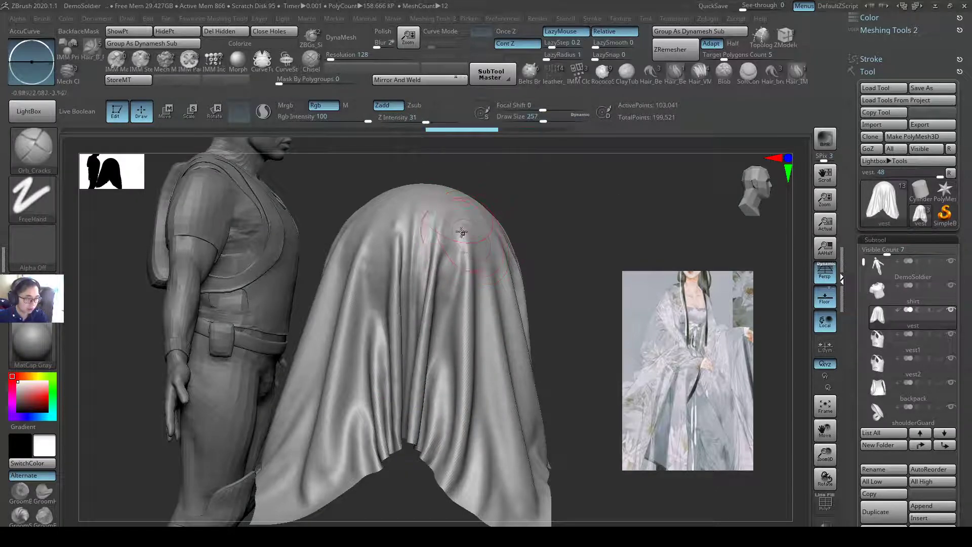
{"action": "left_click_drag", "start_coordinate": [463, 213], "coordinate": [498, 368]}
{"action": "key", "text": "["}
{"action": "key", "text": "["}
{"action": "right_click_drag", "start_coordinate": [499, 366], "coordinate": [623, 237]}
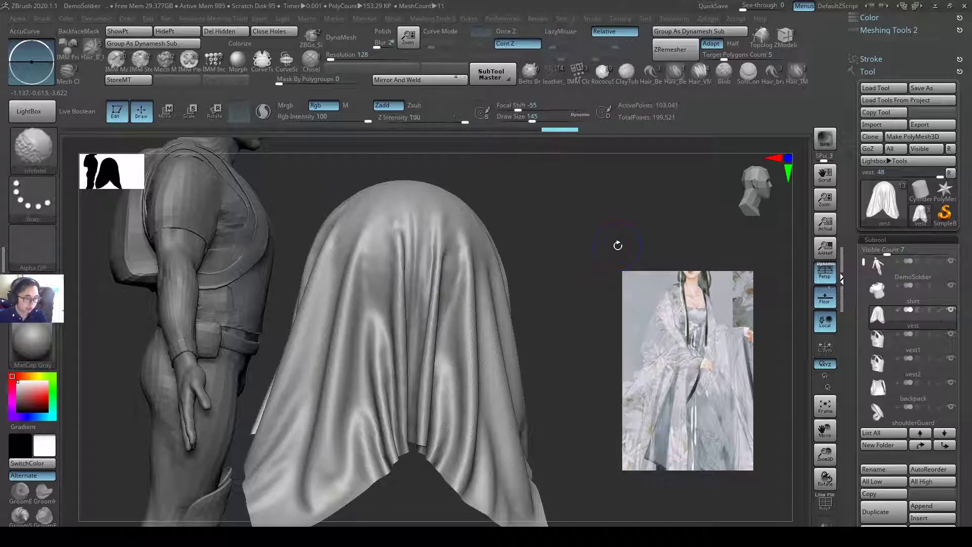
{"action": "right_click_drag", "start_coordinate": [625, 244], "coordinate": [604, 246]}
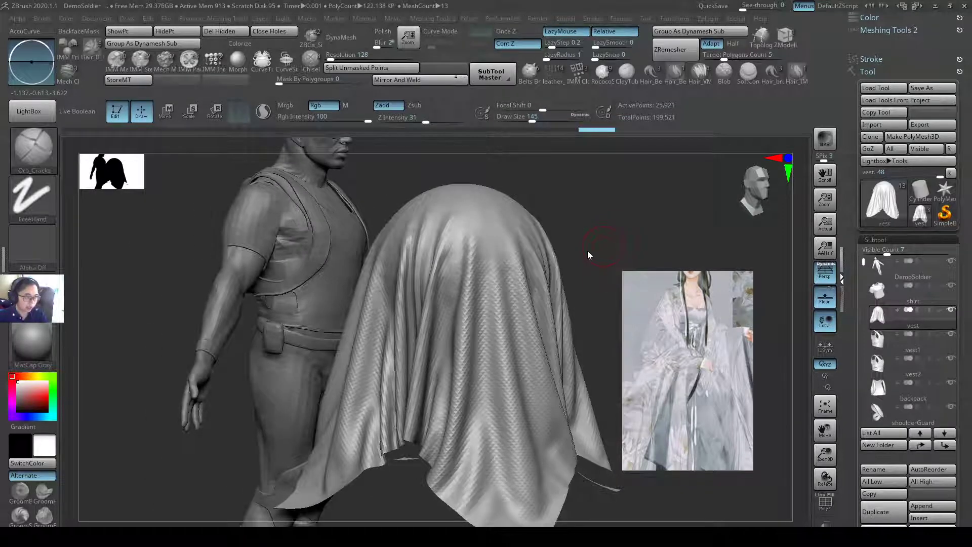
Switch to Maya and delete the imported smoothed cloth mesh standing beside the two simulated cloths.
{"action": "key", "text": "alt+Tab"}
{"action": "right_click_drag", "start_coordinate": [514, 256], "coordinate": [549, 235], "text": "alt"}
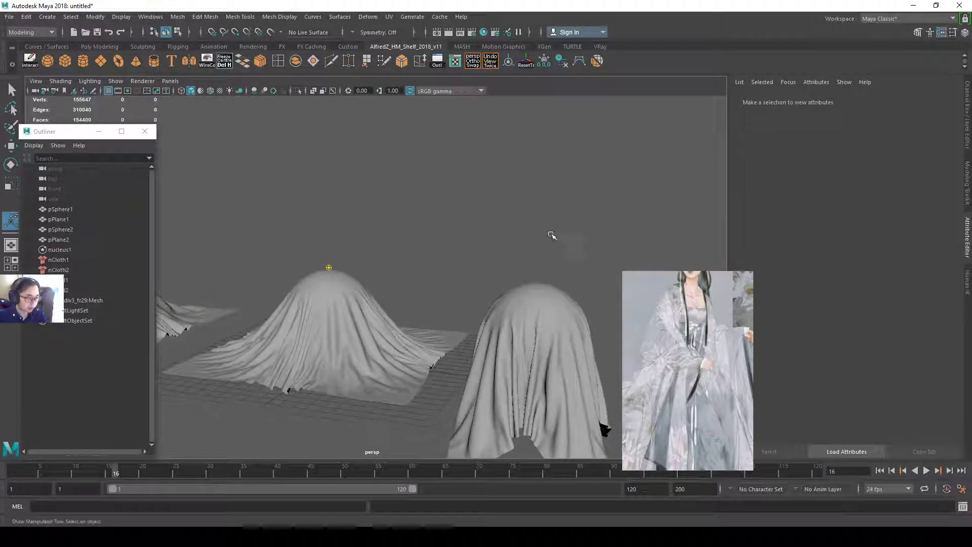
{"action": "middle_click_drag", "start_coordinate": [494, 261], "coordinate": [576, 208], "text": "alt"}
{"action": "scroll", "coordinate": [458, 234], "scroll_direction": "down", "scroll_amount": 4}
{"action": "middle_click_drag", "start_coordinate": [455, 232], "coordinate": [520, 238], "text": "alt"}
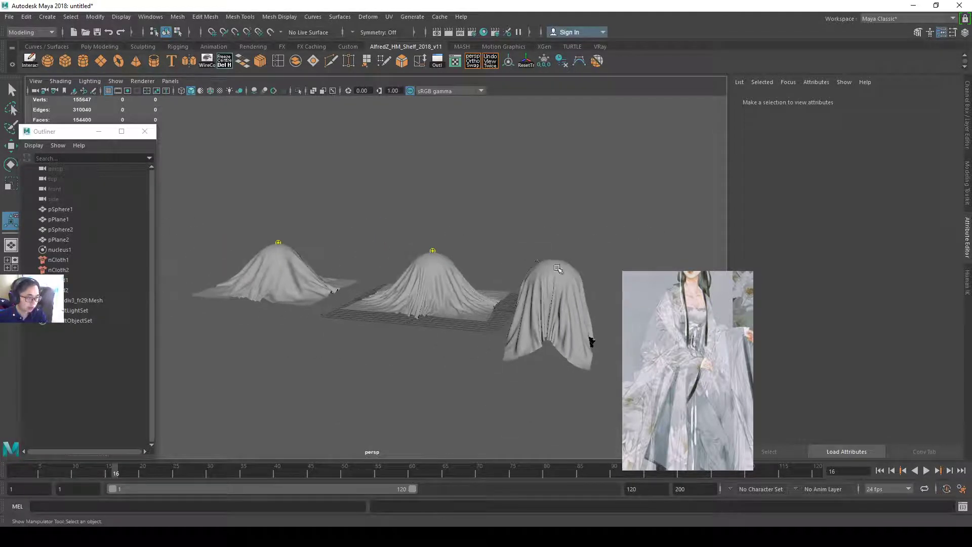
{"action": "left_click", "coordinate": [538, 289]}
{"action": "key", "text": "Delete"}
Play the cloth simulation forward and stop it at frame 32.
{"action": "middle_click_drag", "start_coordinate": [359, 217], "coordinate": [391, 235], "text": "alt"}
{"action": "scroll", "coordinate": [391, 235], "scroll_direction": "up", "scroll_amount": 3}
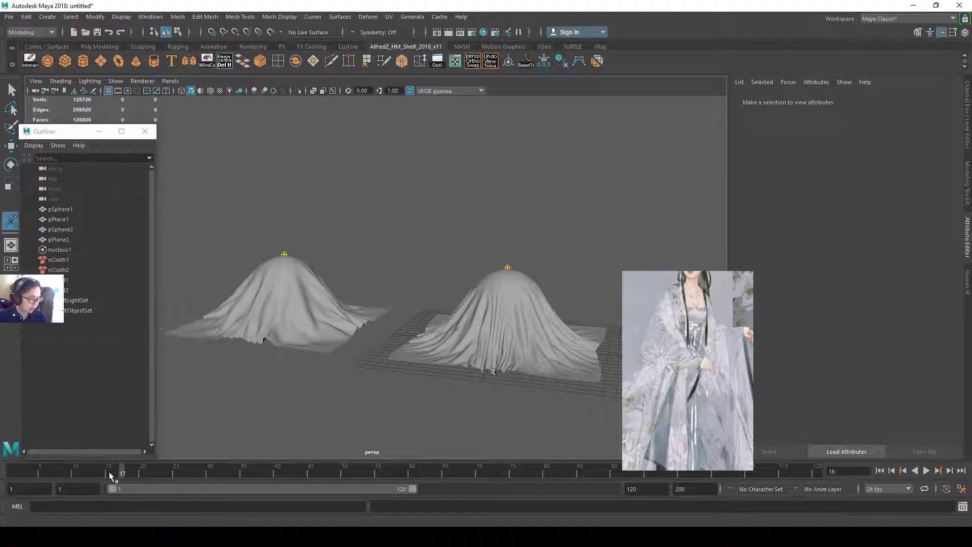
{"action": "left_click", "coordinate": [926, 470]}
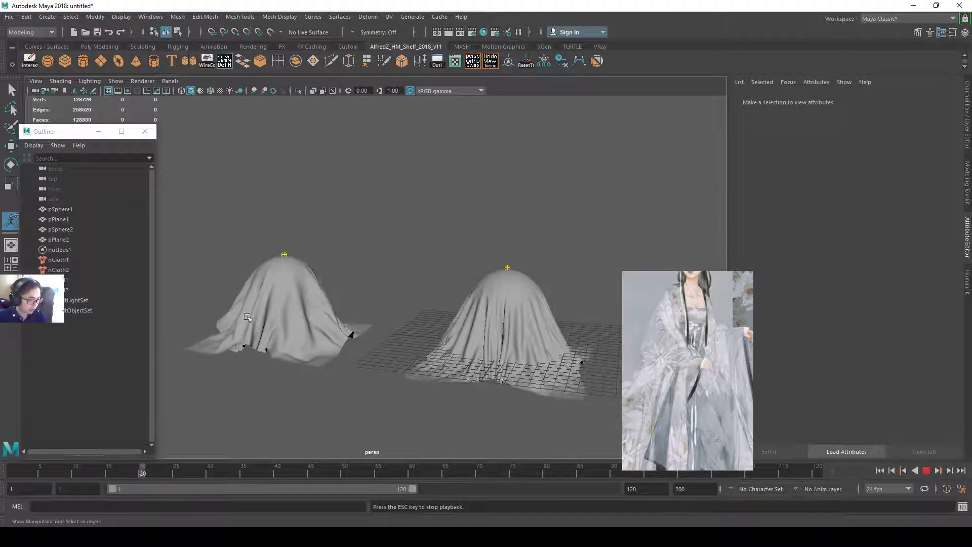
{"action": "left_click", "coordinate": [928, 475]}
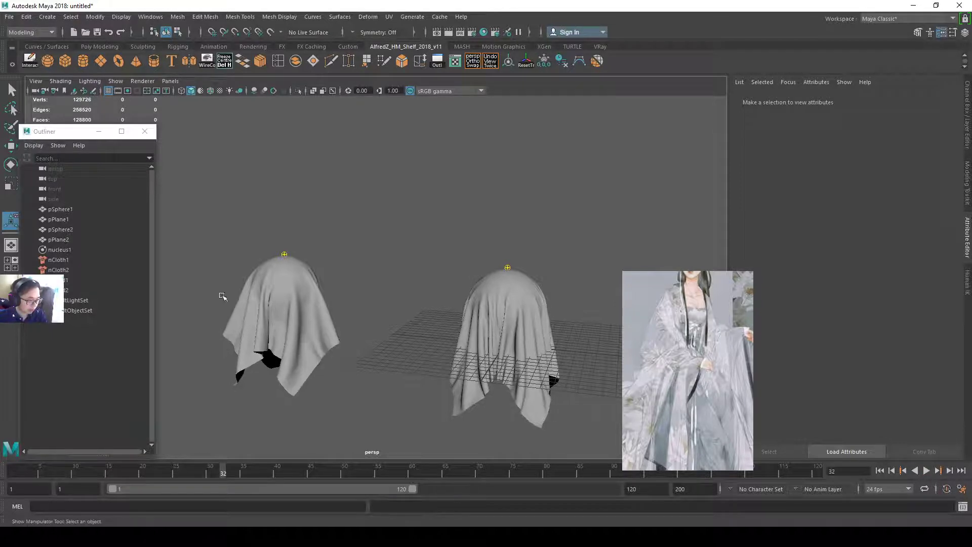
Select the pPlane2 cloth and export the selection as cloth-div2_fr32.obj.
{"action": "left_click", "coordinate": [334, 309]}
{"action": "left_click", "coordinate": [304, 300]}
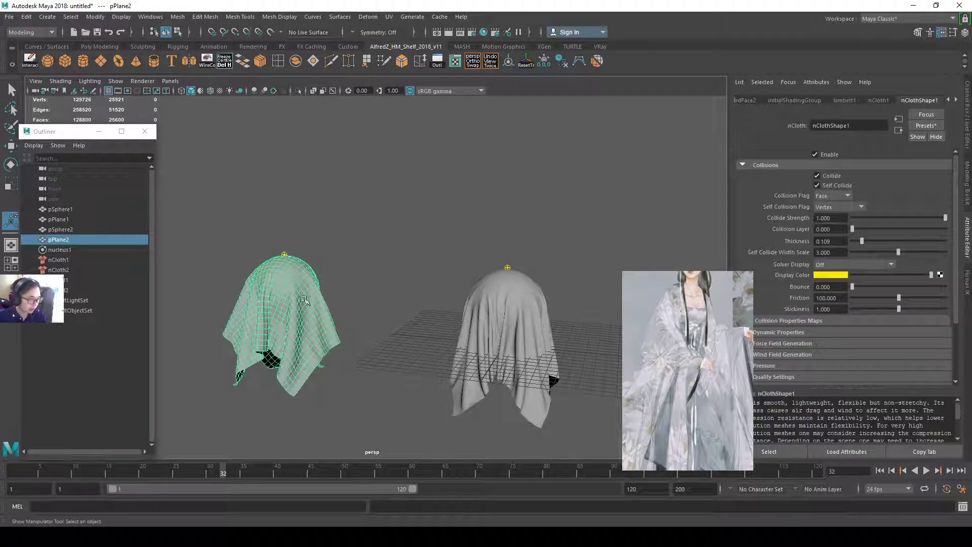
{"action": "left_click", "coordinate": [8, 17]}
{"action": "left_click", "coordinate": [81, 149]}
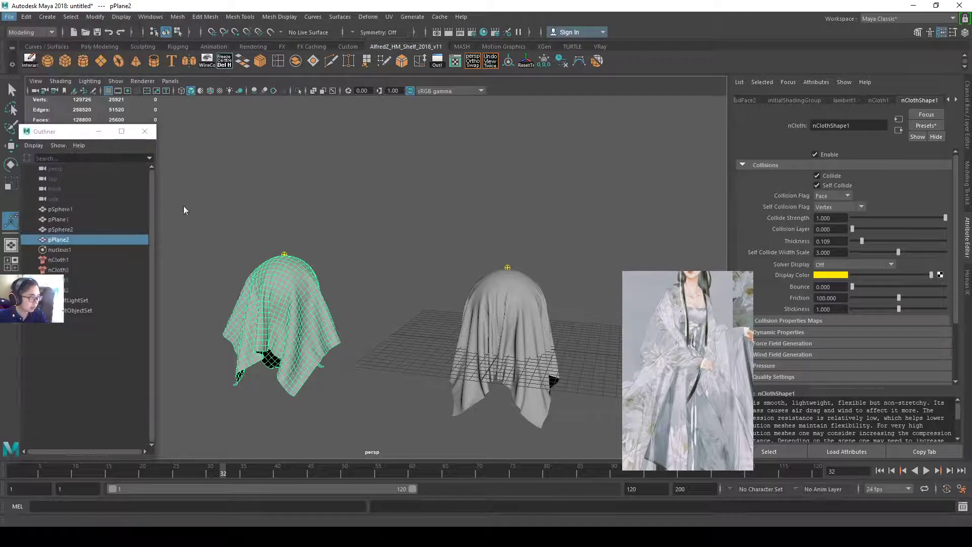
{"action": "left_click", "coordinate": [352, 149]}
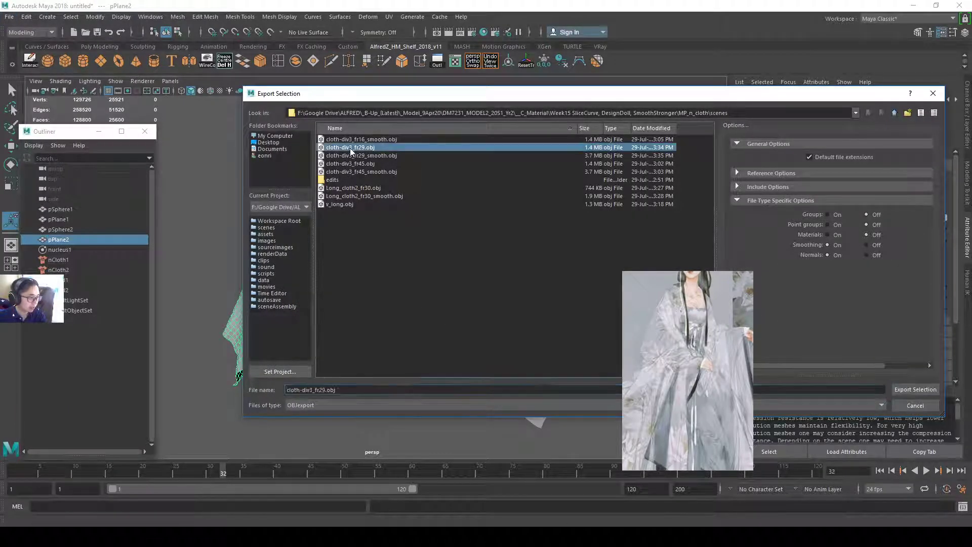
{"action": "left_click", "coordinate": [312, 391]}
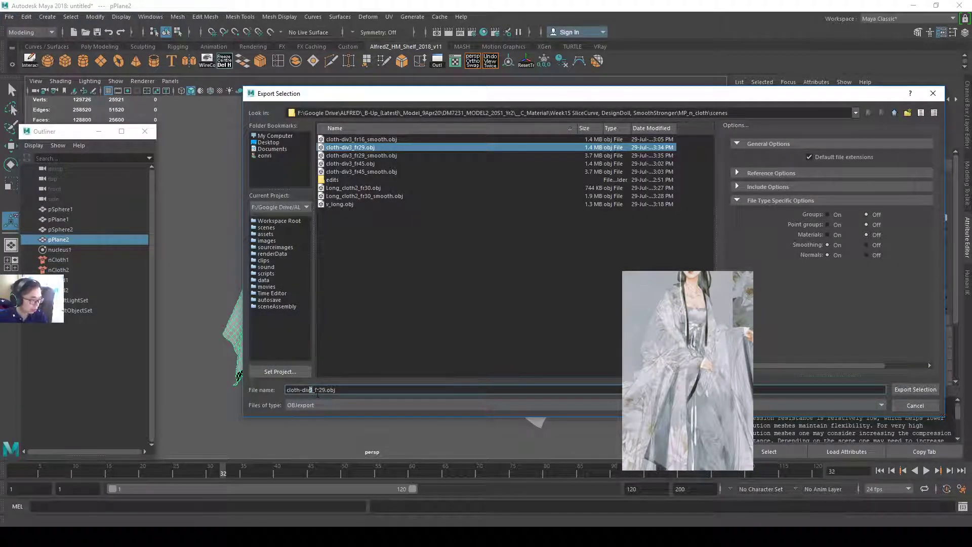
{"action": "type", "text": "2"}
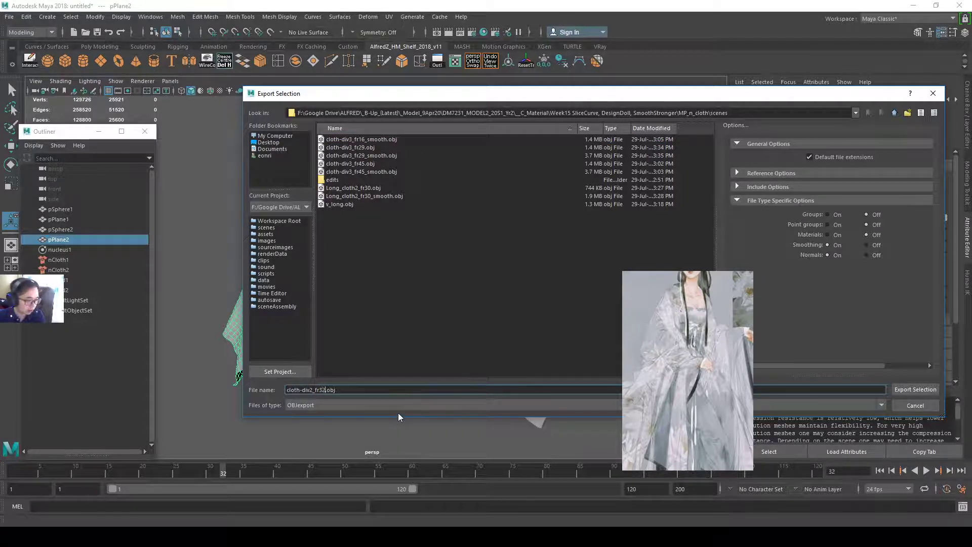
{"action": "key", "text": "Return"}
Import cloth-div2_fr32.obj back into the scene.
{"action": "left_click", "coordinate": [9, 16]}
{"action": "mouse_move", "coordinate": [50, 186]}
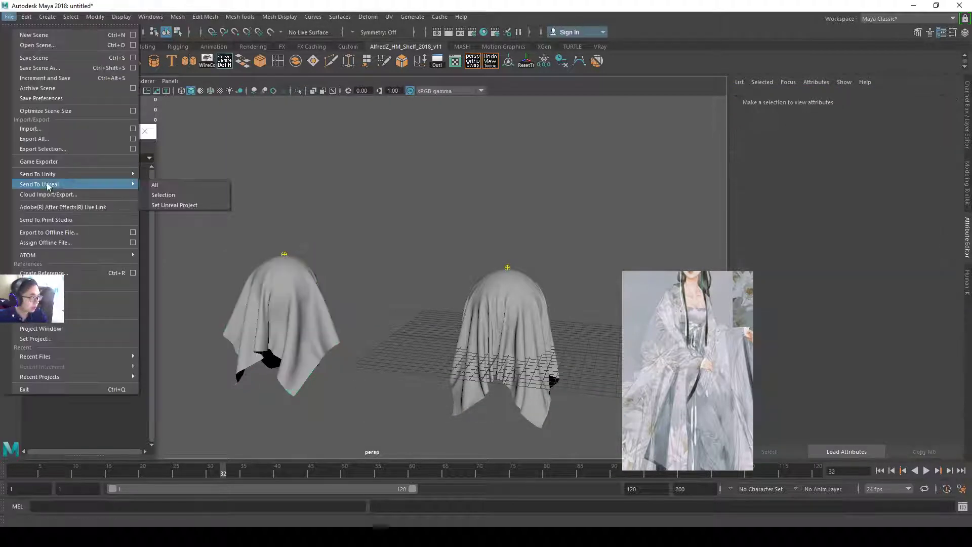
{"action": "left_click", "coordinate": [50, 130]}
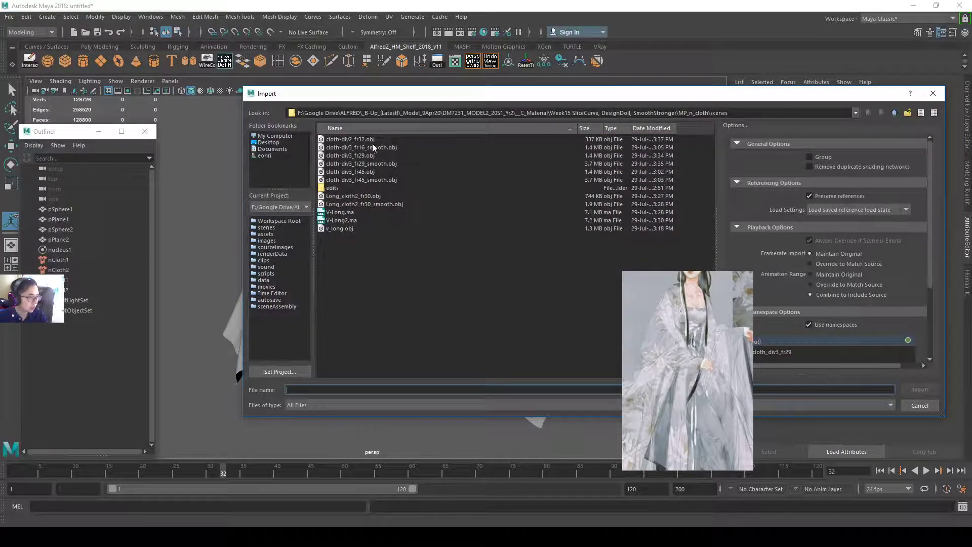
{"action": "double_click", "coordinate": [350, 139]}
Move the imported cloth mesh 22 cm along negative X, clear of the simulated cloths.
{"action": "left_click", "coordinate": [84, 300]}
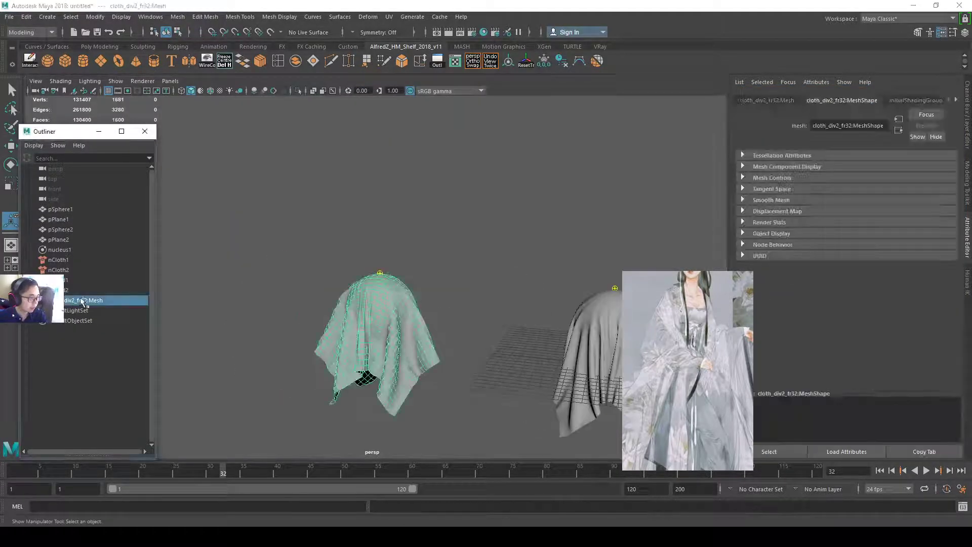
{"action": "key", "text": "w"}
{"action": "scroll", "coordinate": [582, 342], "scroll_direction": "down", "scroll_amount": 3}
{"action": "left_click_drag", "start_coordinate": [591, 345], "coordinate": [444, 328]}
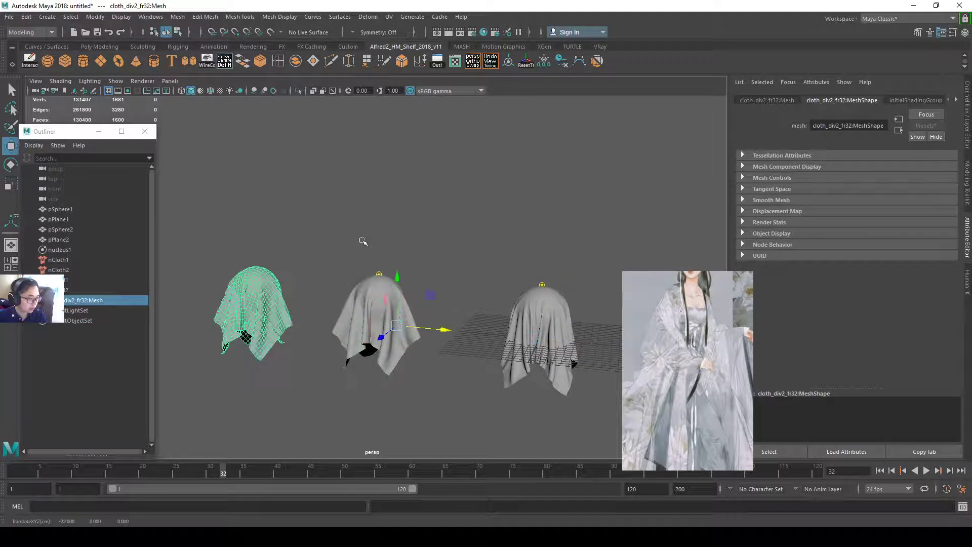
Apply Smooth to the imported cloth mesh and compare it with the simulated cloth beside it.
{"action": "scroll", "coordinate": [363, 241], "scroll_direction": "up", "scroll_amount": 3}
{"action": "left_click", "coordinate": [178, 17]}
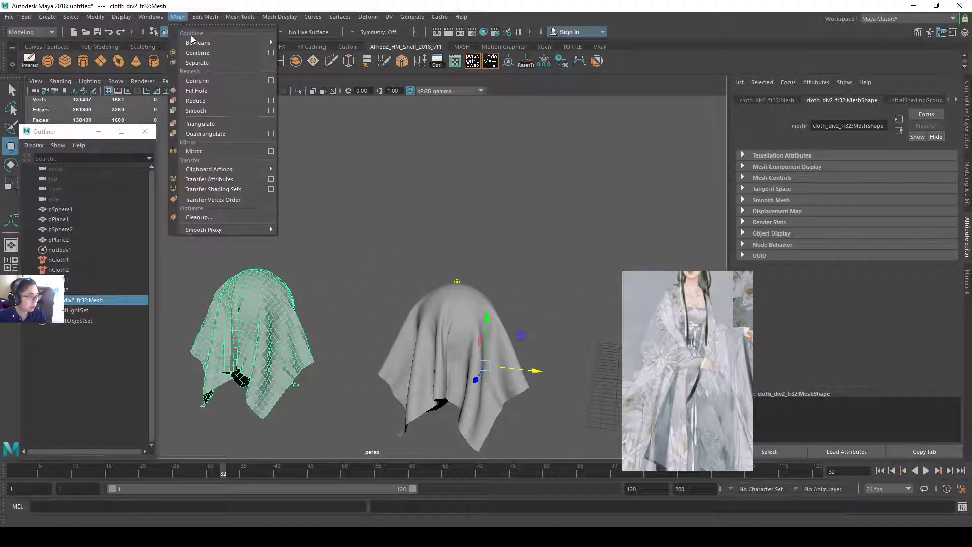
{"action": "left_click", "coordinate": [261, 111]}
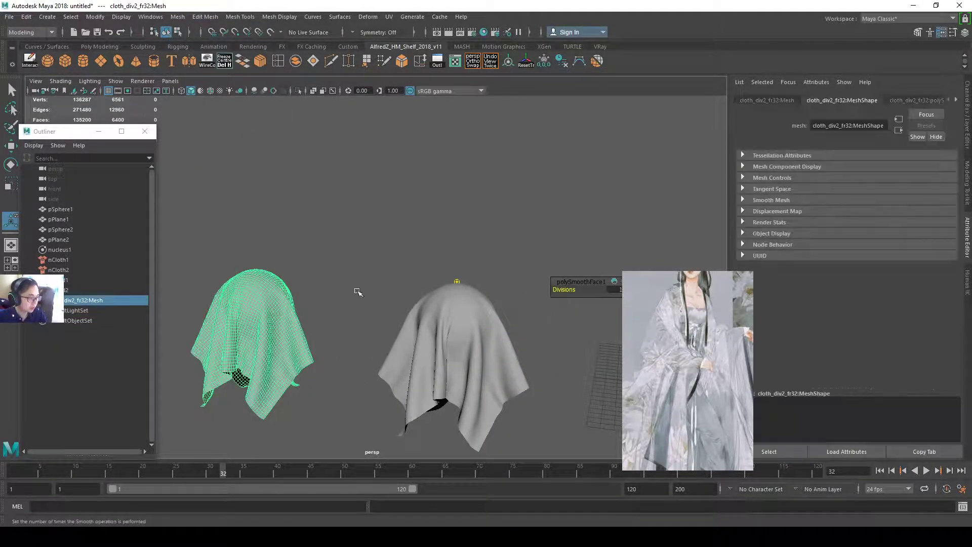
{"action": "left_click_drag", "start_coordinate": [357, 292], "coordinate": [441, 285], "text": "alt"}
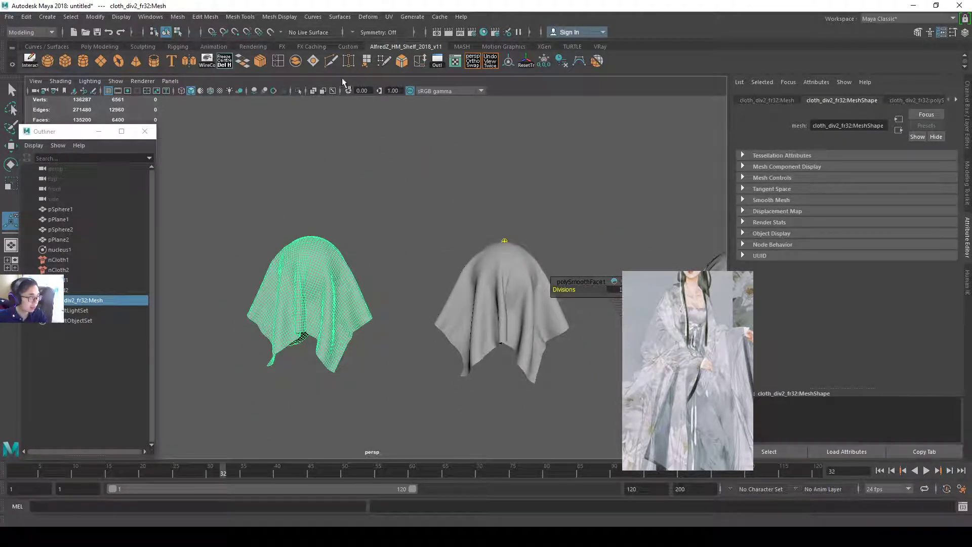
Export the smoothed cloth mesh as cloth-div2_fr32_smooth.obj.
{"action": "left_click", "coordinate": [15, 15]}
{"action": "left_click", "coordinate": [117, 151]}
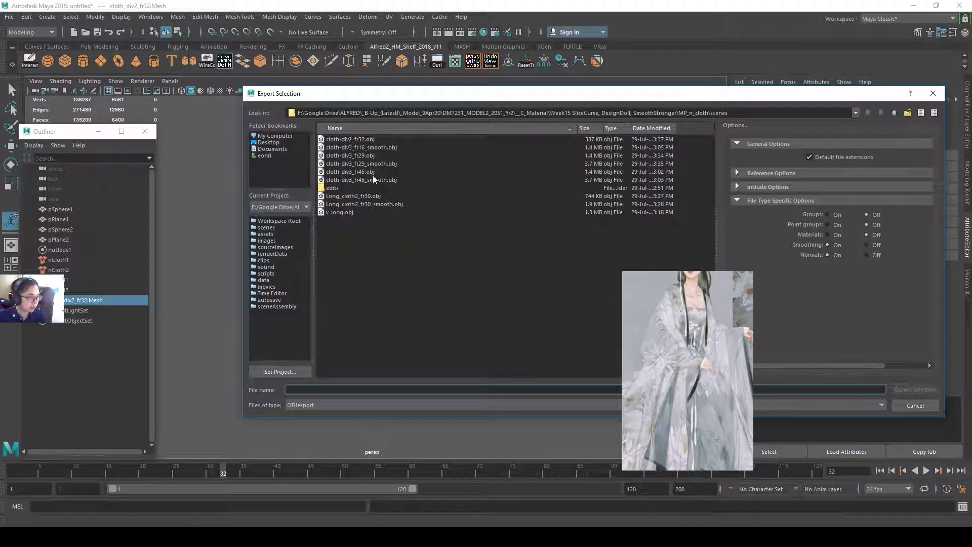
{"action": "left_click", "coordinate": [367, 139]}
{"action": "left_click", "coordinate": [324, 390]}
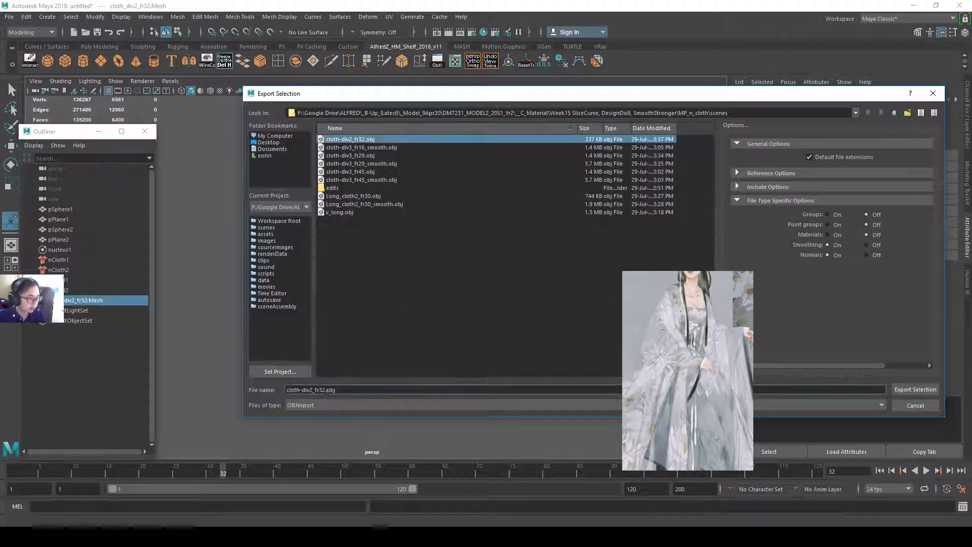
{"action": "type", "text": "_smooth"}
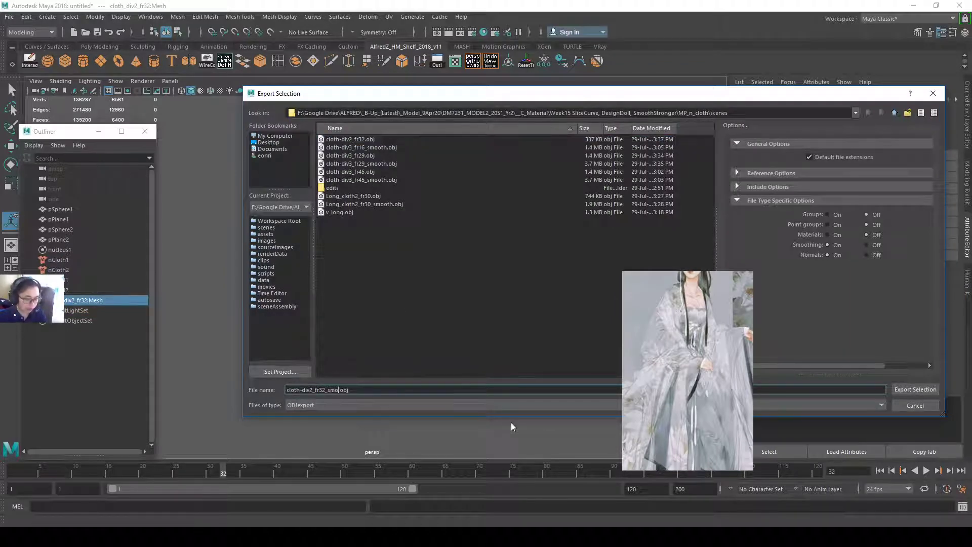
{"action": "key", "text": "Return"}
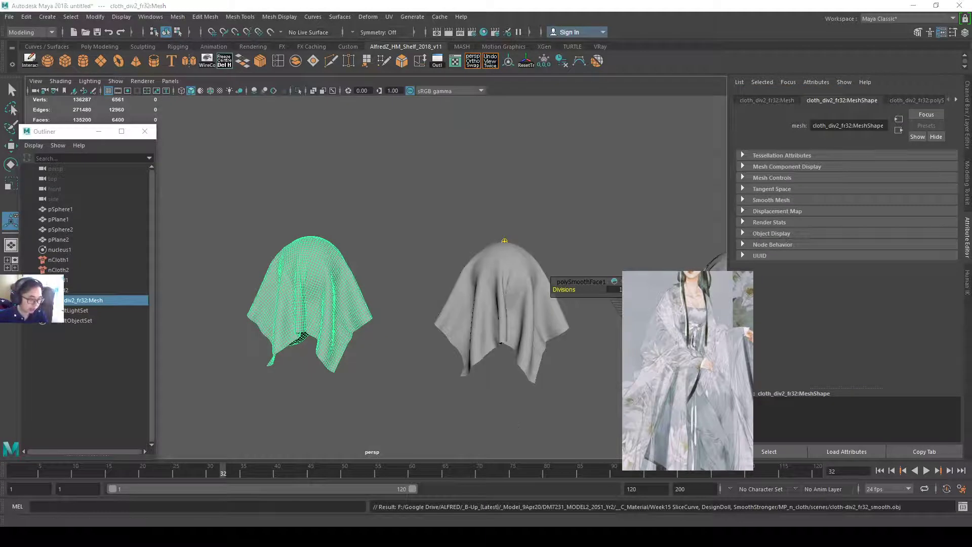
Switch to ZBrush and replace the vest1 subtool's mesh by importing cloth-div2_fr32_smooth.obj.
{"action": "key", "text": "alt+Tab"}
{"action": "left_click", "coordinate": [882, 328]}
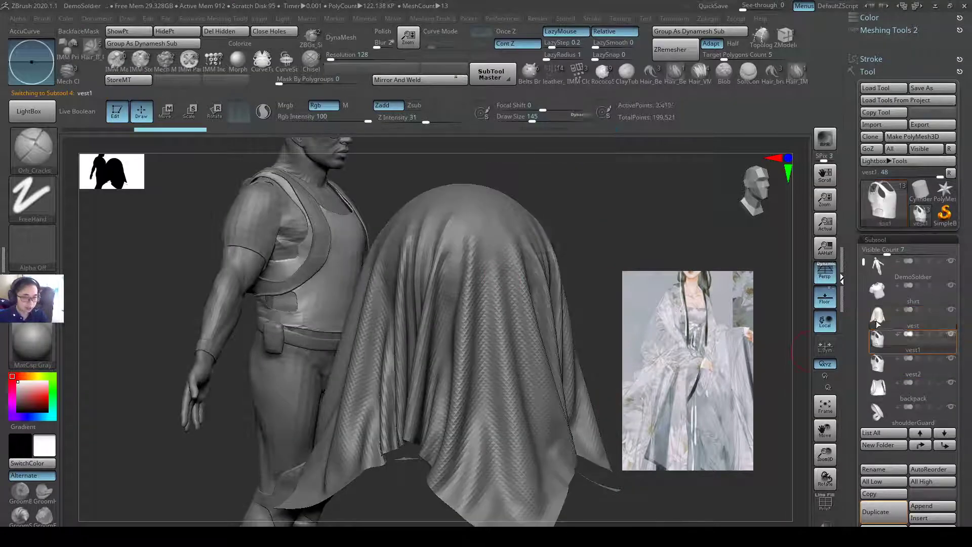
{"action": "left_click", "coordinate": [935, 341]}
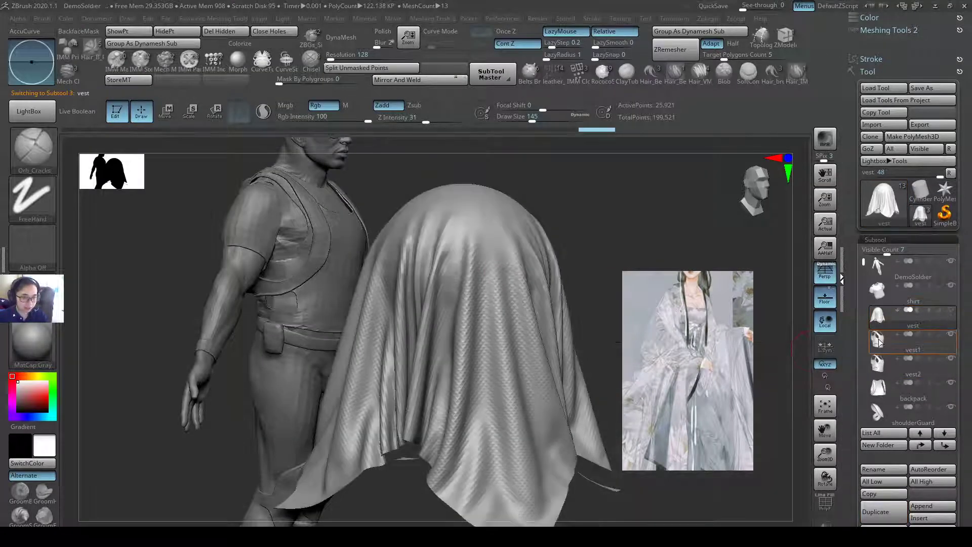
{"action": "left_click", "coordinate": [888, 125]}
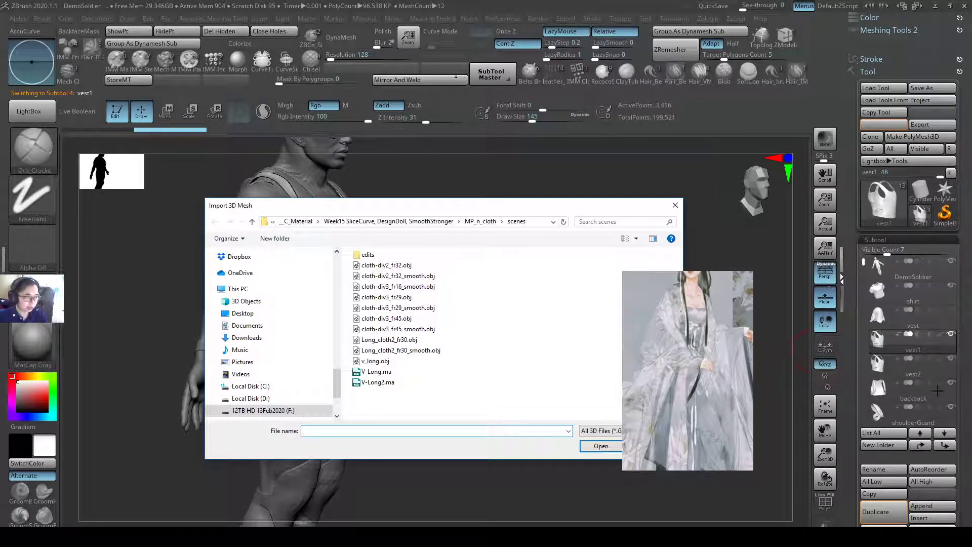
{"action": "left_click", "coordinate": [398, 276]}
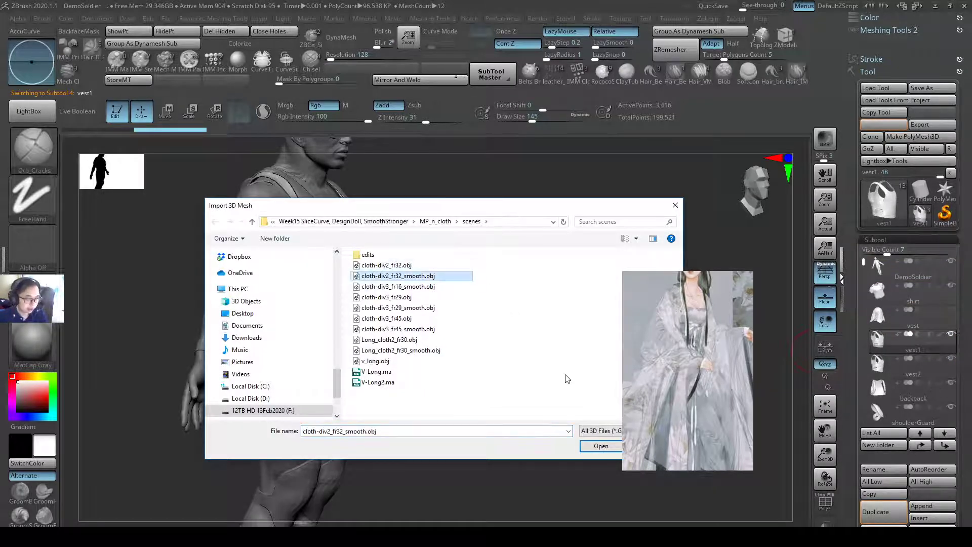
{"action": "left_click", "coordinate": [600, 446]}
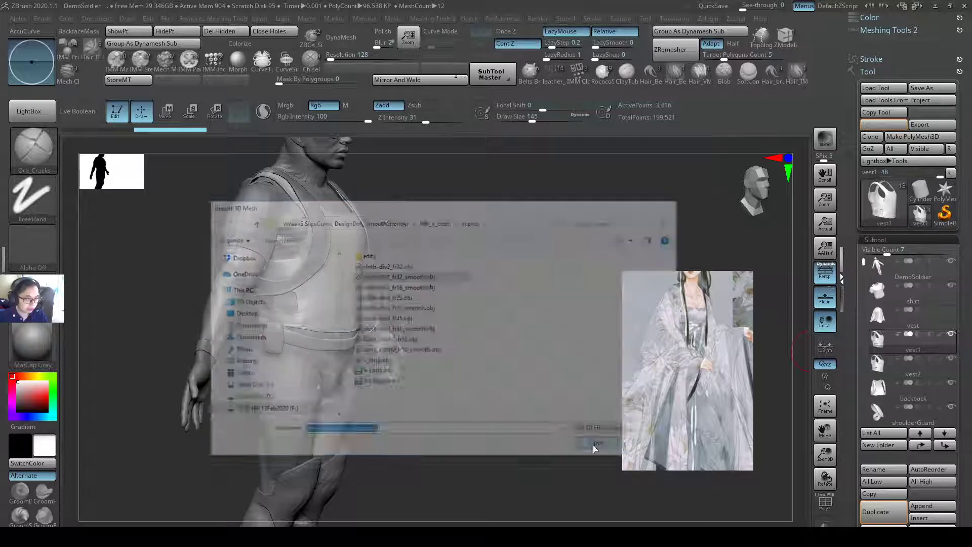
Move the newly imported cloth out beside the soldier.
{"action": "left_click_drag", "start_coordinate": [296, 375], "coordinate": [509, 399]}
{"action": "key", "text": "ctrl"}
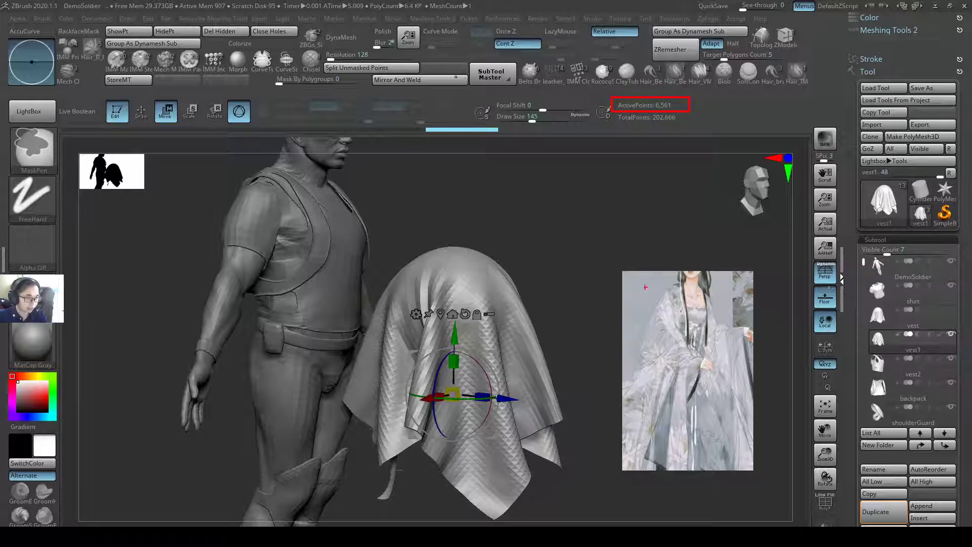
{"action": "key", "text": "Escape"}
Subdivide the vest1 cloth twice and return to Draw mode.
{"action": "mouse_move", "coordinate": [485, 348]}
{"action": "right_mouse_down"}
{"action": "mouse_move", "coordinate": [496, 311]}
{"action": "mouse_move", "coordinate": [540, 318]}
{"action": "mouse_move", "coordinate": [678, 194]}
{"action": "right_mouse_up"}
{"action": "key", "text": "ctrl+d"}
{"action": "key", "text": "q"}
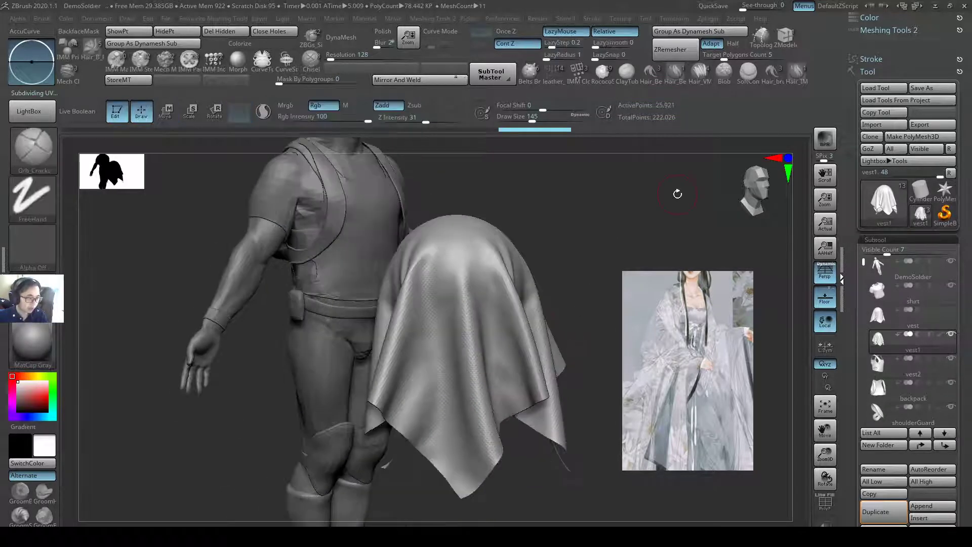
{"action": "right_click_drag", "start_coordinate": [578, 287], "coordinate": [558, 309], "text": "ctrl"}
{"action": "right_click_drag", "start_coordinate": [557, 309], "coordinate": [609, 202]}
{"action": "key", "text": "ctrl+d"}
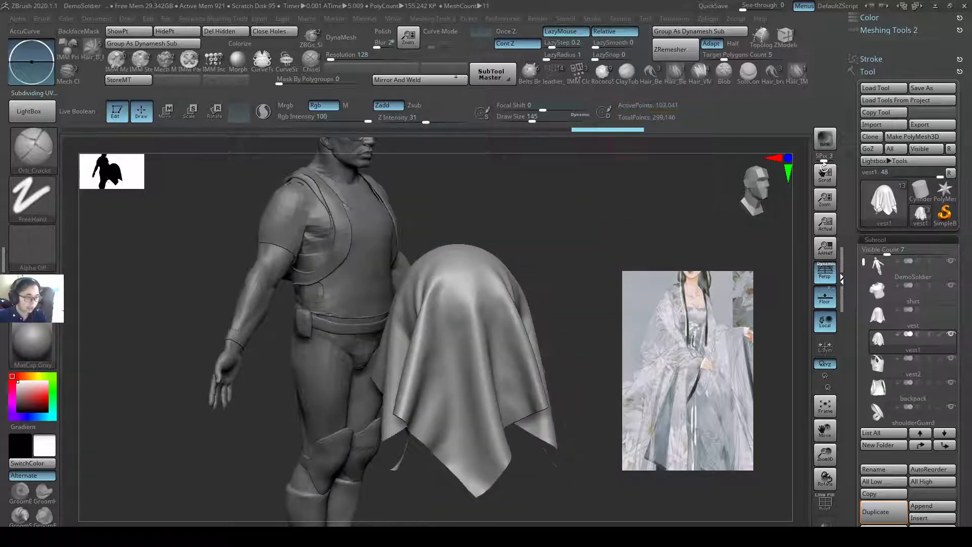
Open the vest1 cloth's Geometry settings, step down through its subdivision levels and return to SDiv 3 to compare the folds.
{"action": "left_click", "coordinate": [919, 241]}
{"action": "left_click", "coordinate": [883, 252]}
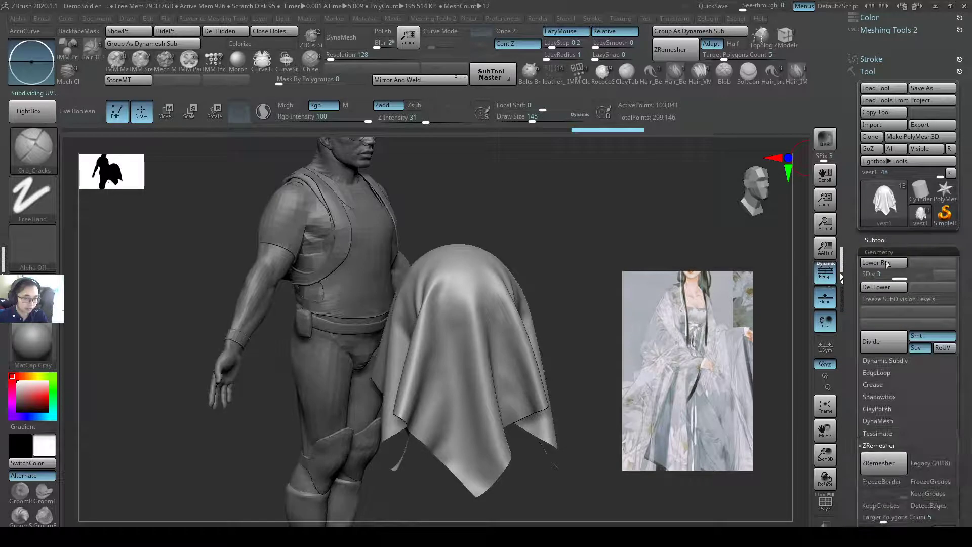
{"action": "key", "text": "shift+d"}
{"action": "key", "text": "shift+d"}
{"action": "left_click_drag", "start_coordinate": [875, 274], "coordinate": [906, 276]}
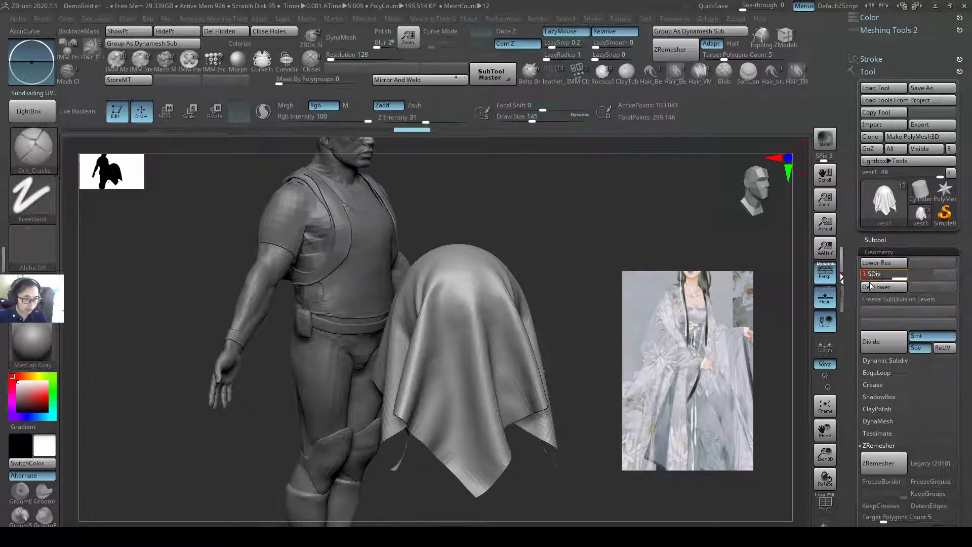
{"action": "right_click_drag", "start_coordinate": [709, 238], "coordinate": [677, 206]}
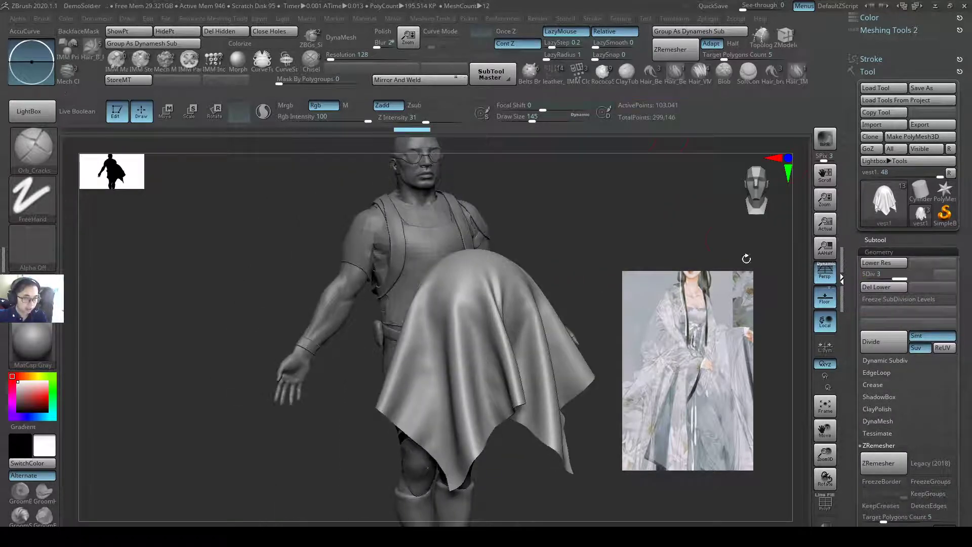
Step the vest1 cloth down two subdivision levels and back up to SDiv 3, examining its folds from several sides.
{"action": "key", "text": "shift+d"}
{"action": "key", "text": "shift+d"}
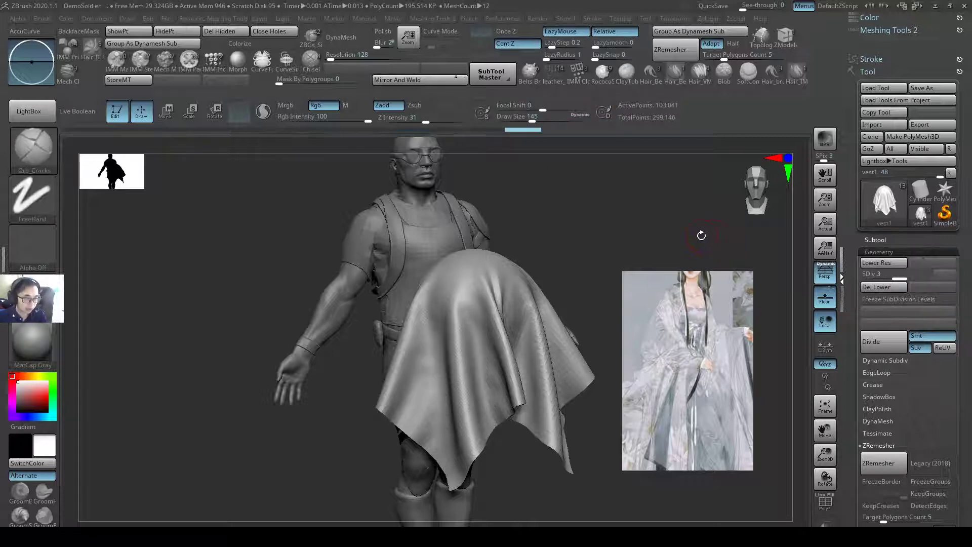
{"action": "right_click_drag", "start_coordinate": [701, 234], "coordinate": [666, 249]}
{"action": "key", "text": "d"}
{"action": "key", "text": "d"}
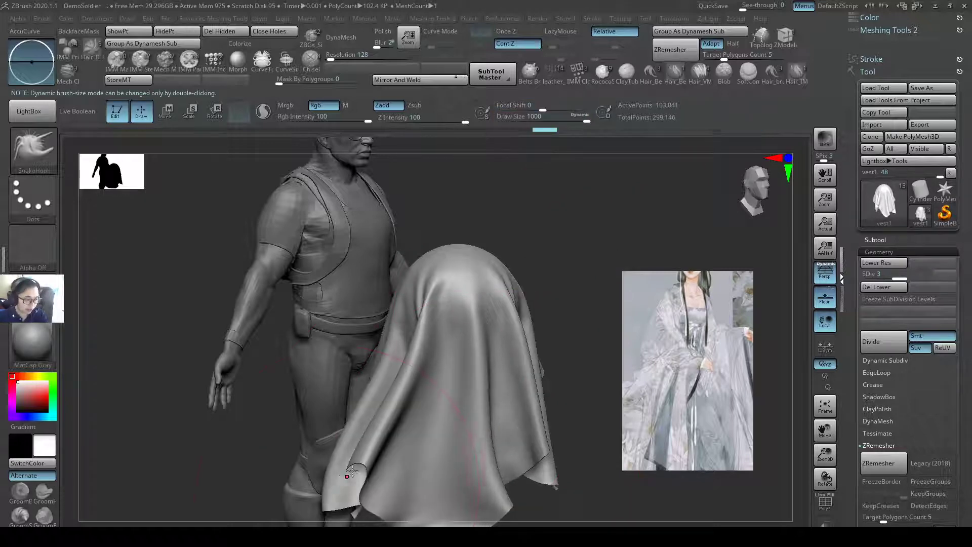
{"action": "right_click_drag", "start_coordinate": [513, 438], "coordinate": [335, 444]}
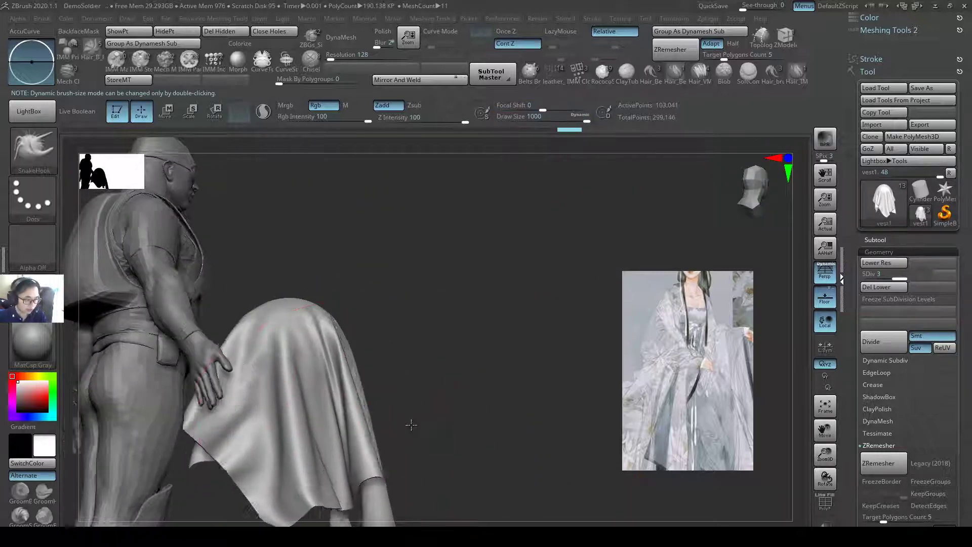
{"action": "right_click_drag", "start_coordinate": [408, 423], "coordinate": [441, 327]}
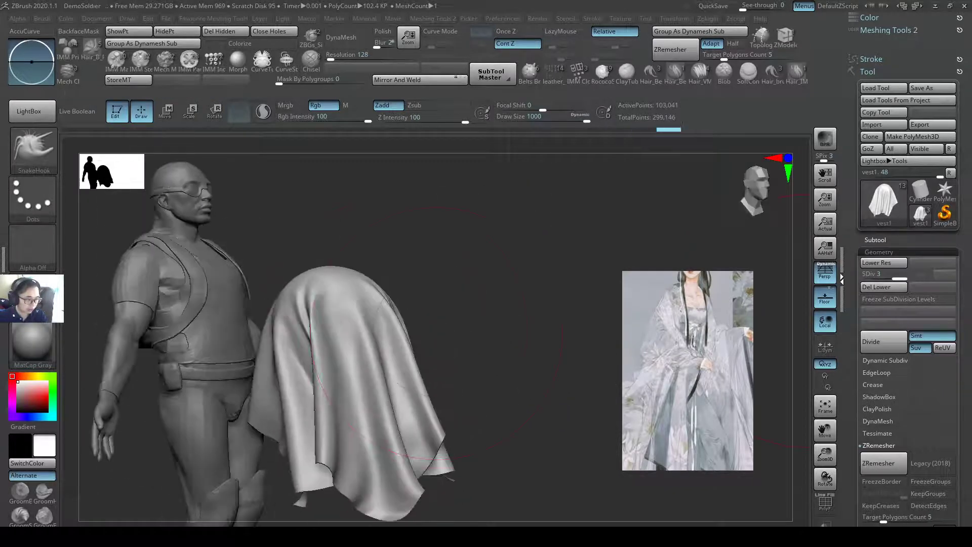
Turn on Double display for the vest1 cloth so its underside is drawn, and check it from below.
{"action": "left_click", "coordinate": [930, 251]}
{"action": "right_click_drag", "start_coordinate": [476, 371], "coordinate": [470, 279]}
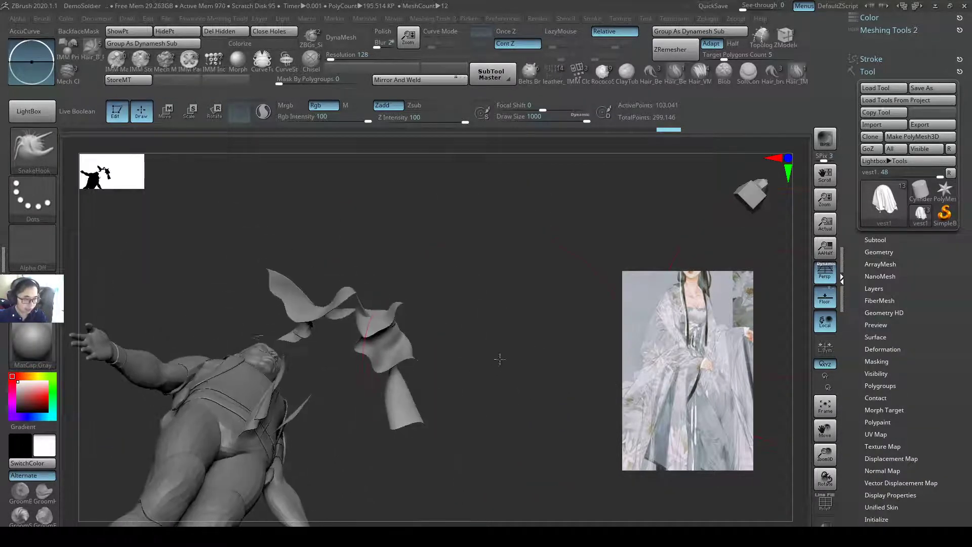
{"action": "right_click_drag", "start_coordinate": [499, 358], "coordinate": [508, 348]}
{"action": "scroll", "coordinate": [947, 443], "scroll_direction": "down", "scroll_amount": 2}
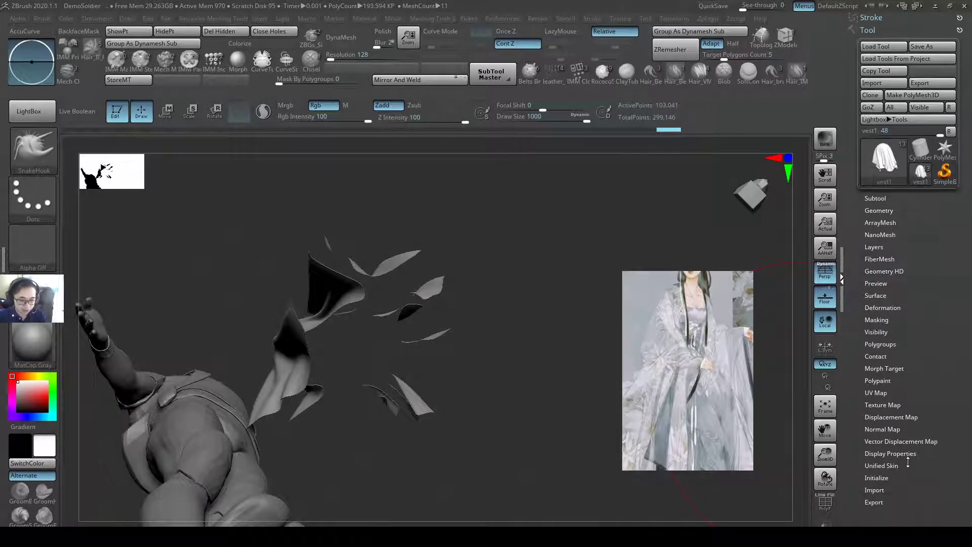
{"action": "left_click", "coordinate": [915, 417]}
{"action": "left_click", "coordinate": [897, 454]}
{"action": "left_click", "coordinate": [887, 488]}
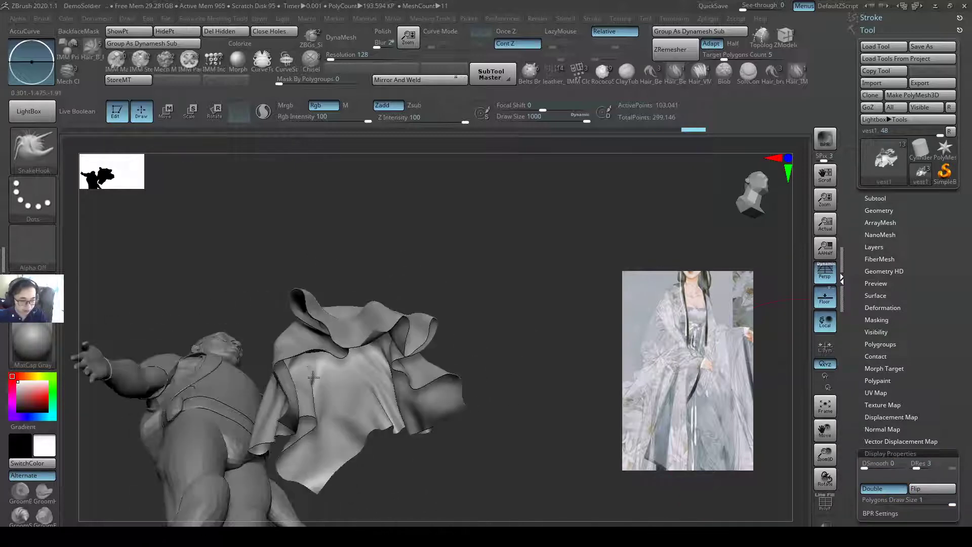
{"action": "mouse_move", "coordinate": [313, 377]}
{"action": "left_mouse_down"}
{"action": "mouse_move", "coordinate": [406, 363]}
{"action": "mouse_move", "coordinate": [384, 340]}
{"action": "mouse_move", "coordinate": [527, 271]}
{"action": "mouse_move", "coordinate": [505, 361]}
{"action": "mouse_move", "coordinate": [506, 332]}
{"action": "mouse_move", "coordinate": [521, 330]}
{"action": "left_mouse_up"}
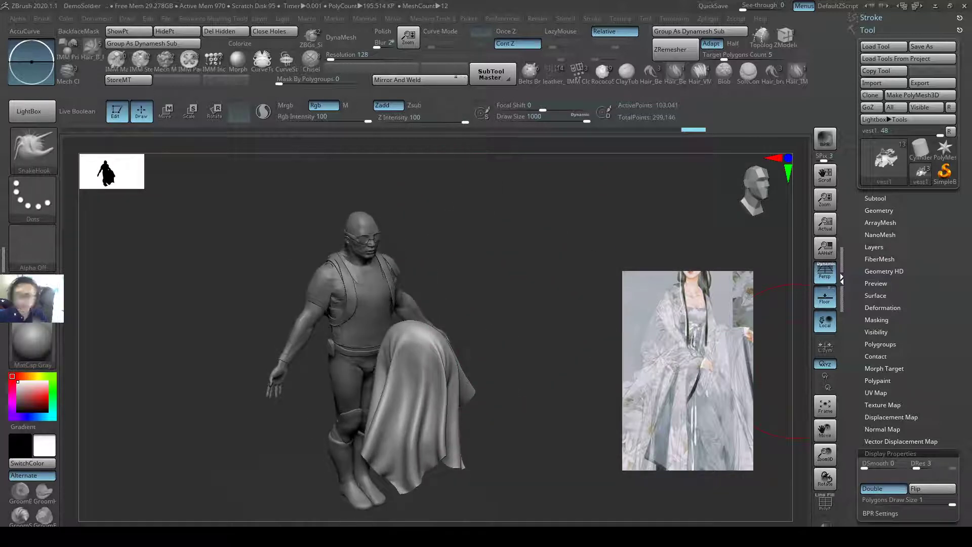